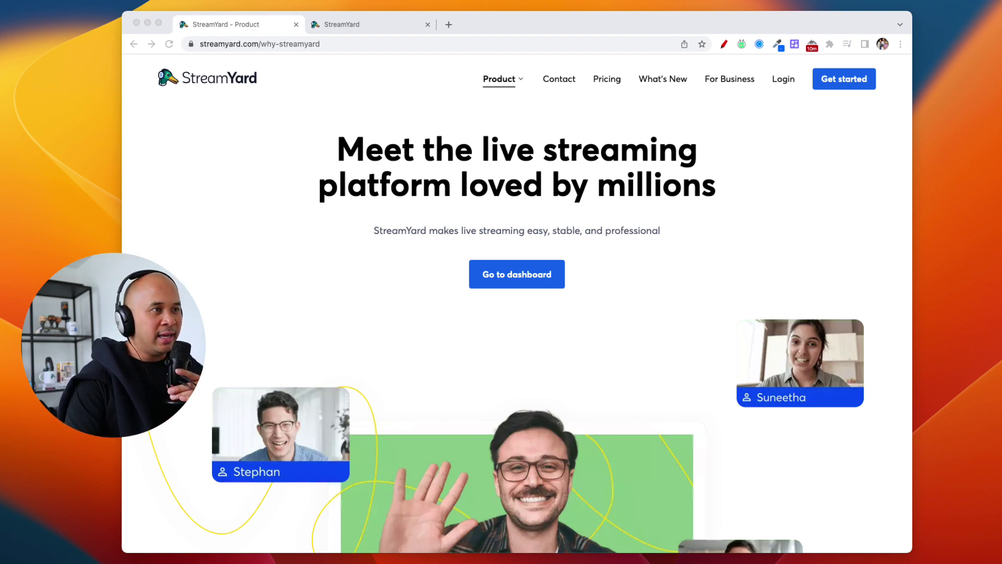
Scroll the StreamYard product page down through the features list and back up
{"action": "scroll", "coordinate": [517, 303], "scroll_direction": "down", "scroll_amount": 6}
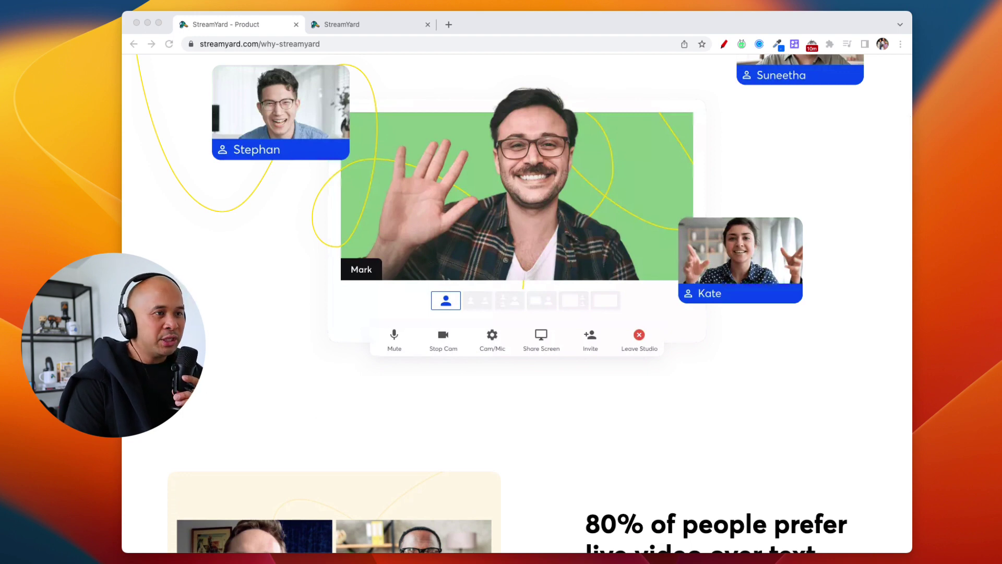
{"action": "scroll", "coordinate": [517, 303], "scroll_direction": "down", "scroll_amount": 6}
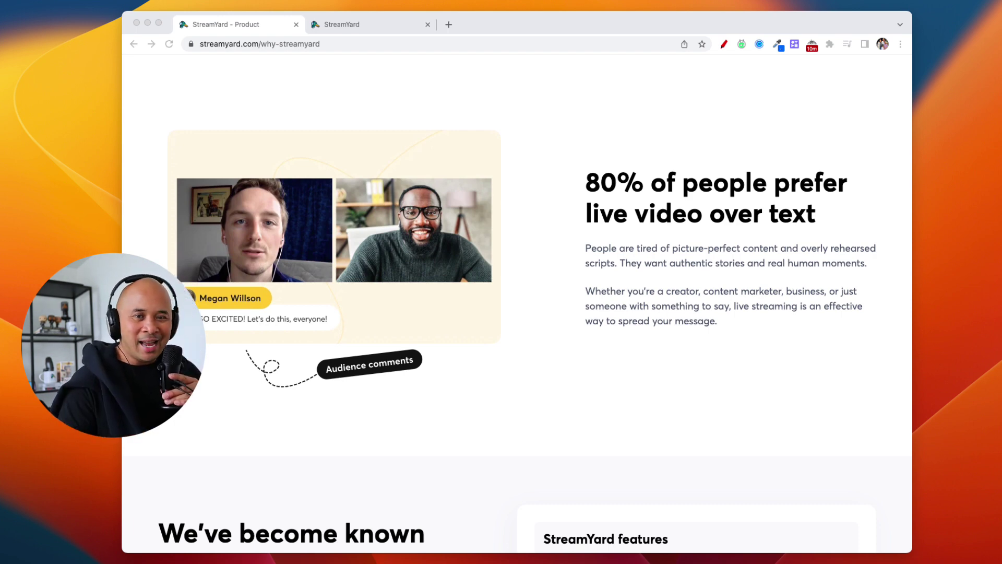
{"action": "scroll", "coordinate": [517, 303], "scroll_direction": "down", "scroll_amount": 6}
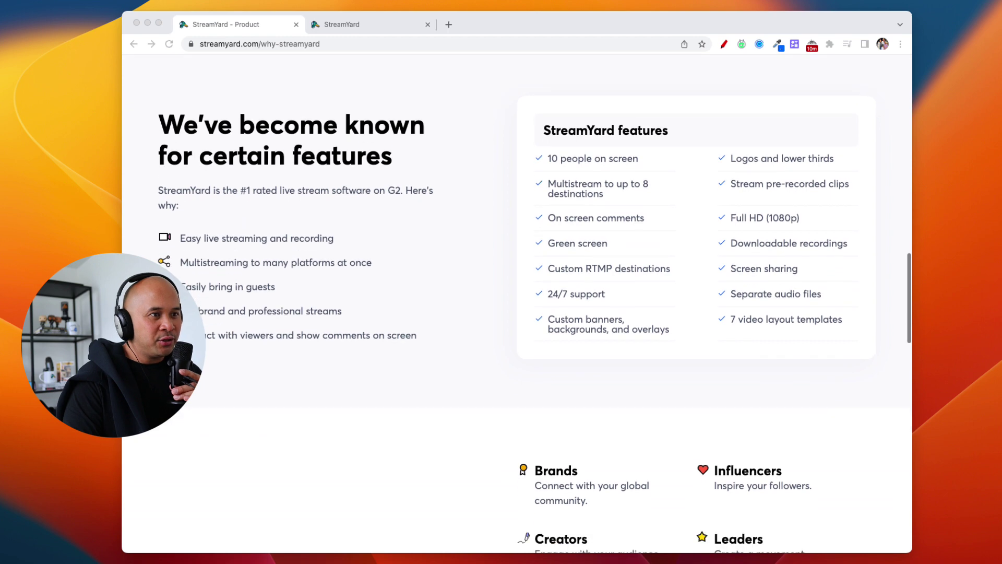
{"action": "scroll", "coordinate": [516, 303], "scroll_direction": "down", "scroll_amount": 1}
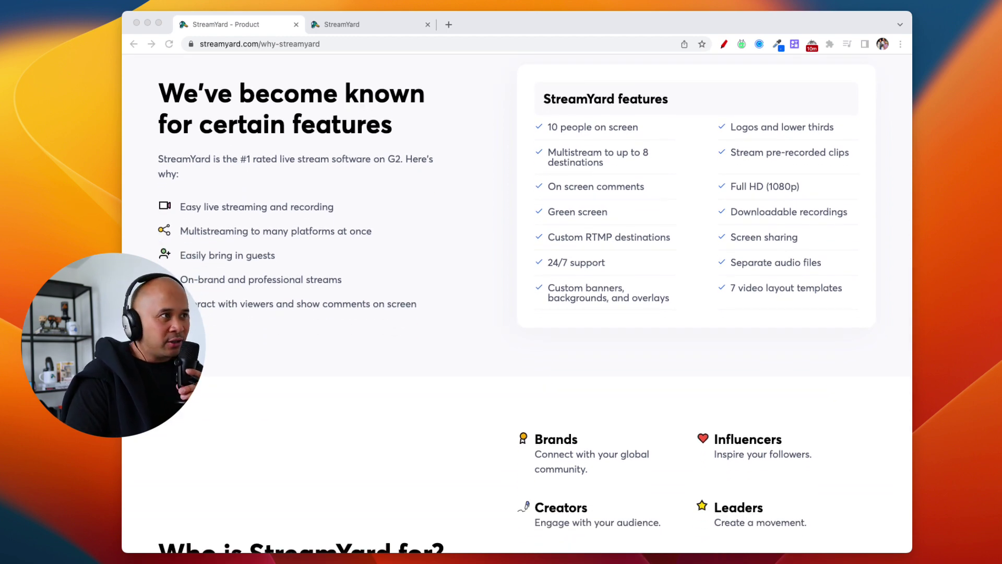
{"action": "scroll", "coordinate": [517, 302], "scroll_direction": "up", "scroll_amount": 5}
{"action": "scroll", "coordinate": [517, 303], "scroll_direction": "up", "scroll_amount": 2}
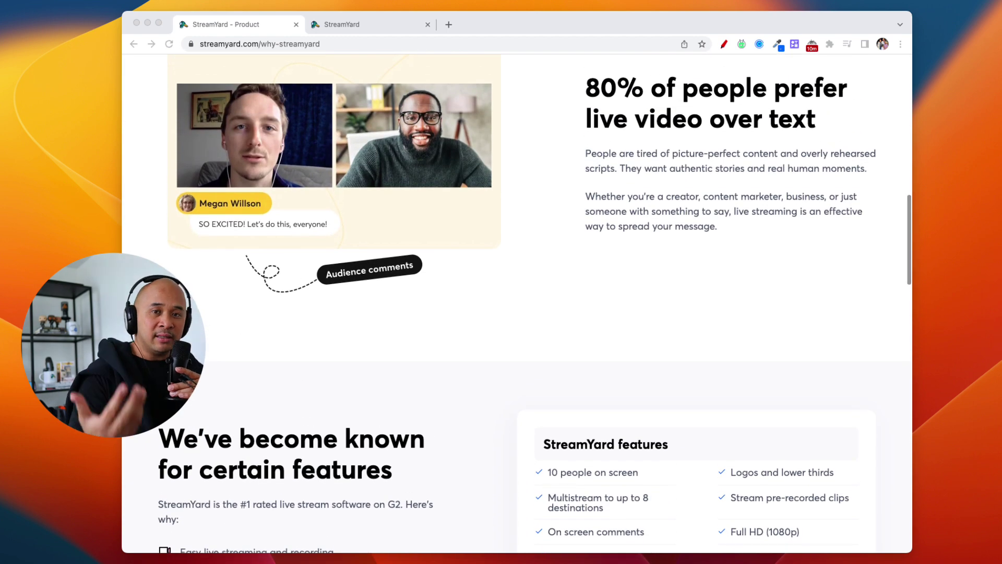
{"action": "scroll", "coordinate": [517, 303], "scroll_direction": "up", "scroll_amount": 10}
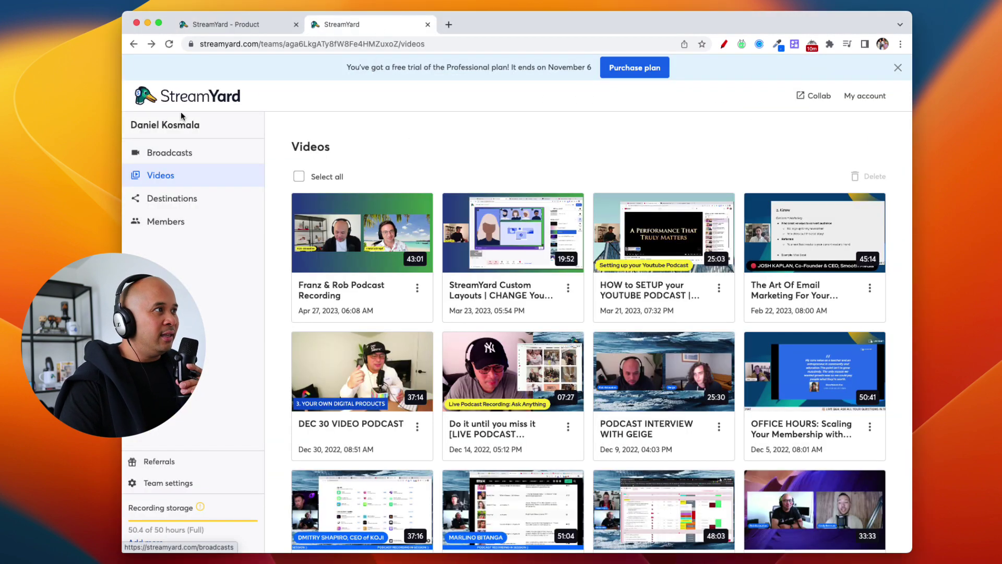
Open Broadcasts, mark its heading and the Destinations link in red, then clear the marks
{"action": "left_click", "coordinate": [898, 67]}
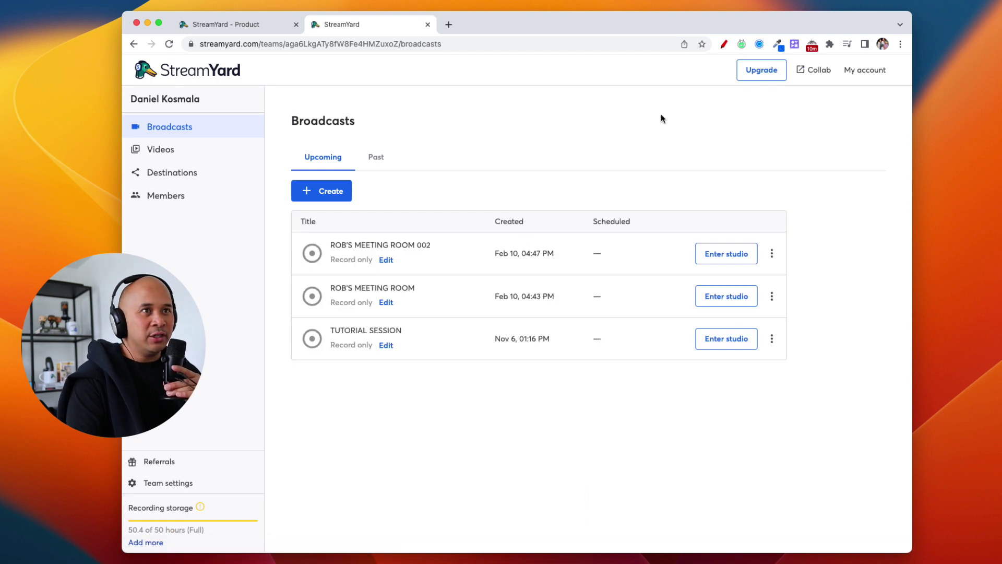
{"action": "left_click", "coordinate": [726, 44]}
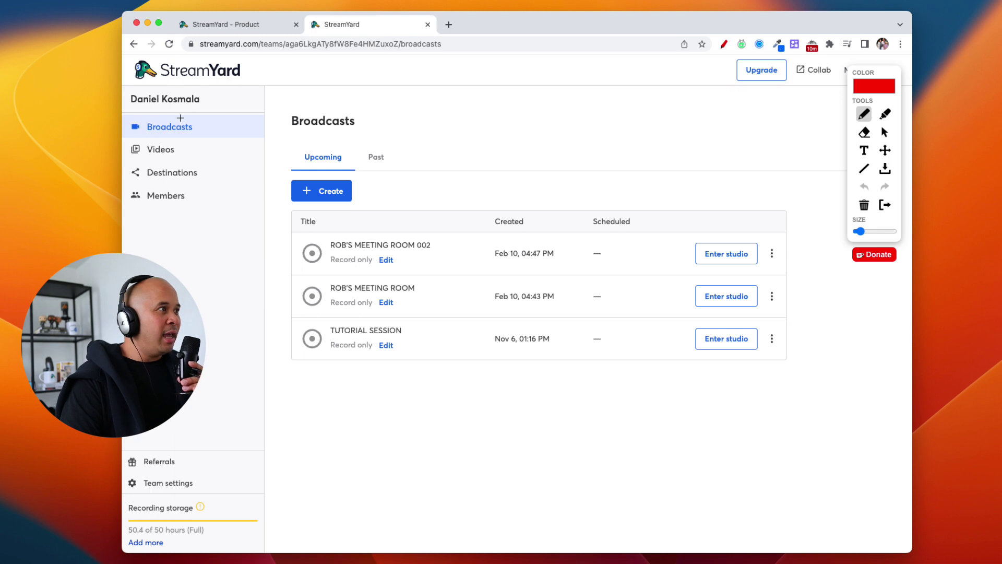
{"action": "mouse_move", "coordinate": [180, 118]}
{"action": "left_mouse_down"}
{"action": "mouse_move", "coordinate": [124, 129]}
{"action": "mouse_move", "coordinate": [193, 140]}
{"action": "mouse_move", "coordinate": [140, 116]}
{"action": "left_mouse_up"}
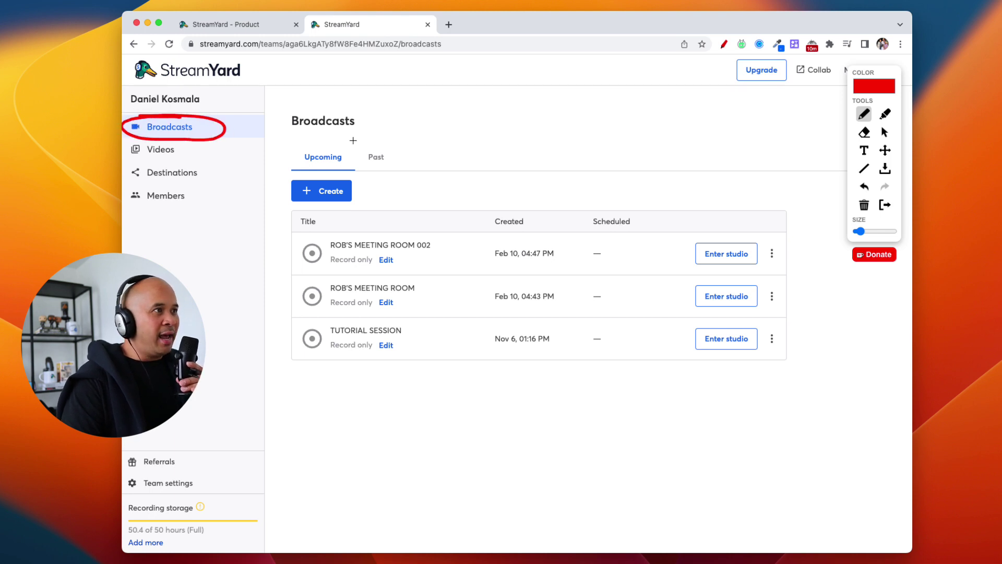
{"action": "left_click_drag", "start_coordinate": [296, 132], "coordinate": [399, 128]}
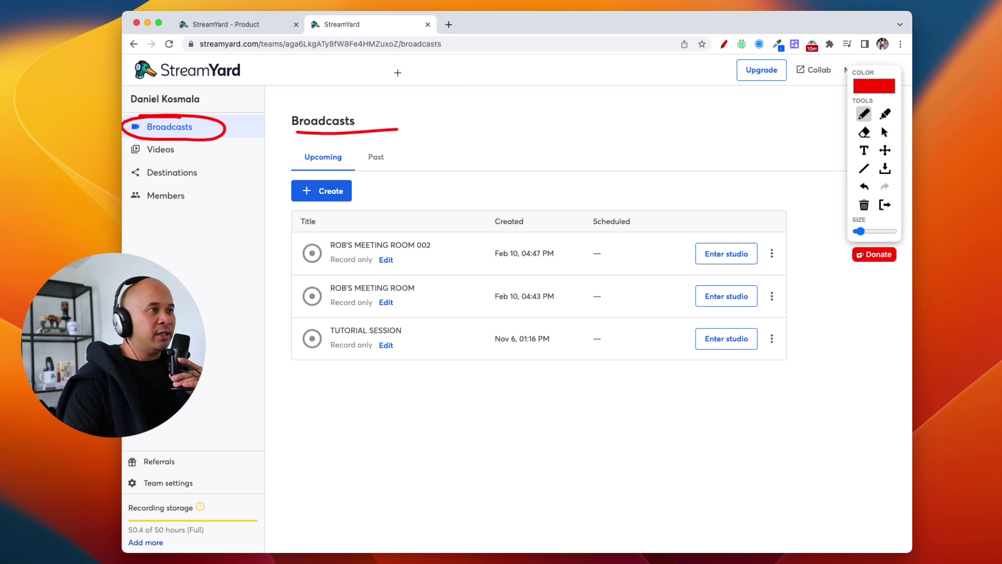
{"action": "left_click_drag", "start_coordinate": [240, 169], "coordinate": [205, 177]}
{"action": "left_click_drag", "start_coordinate": [139, 183], "coordinate": [198, 185]}
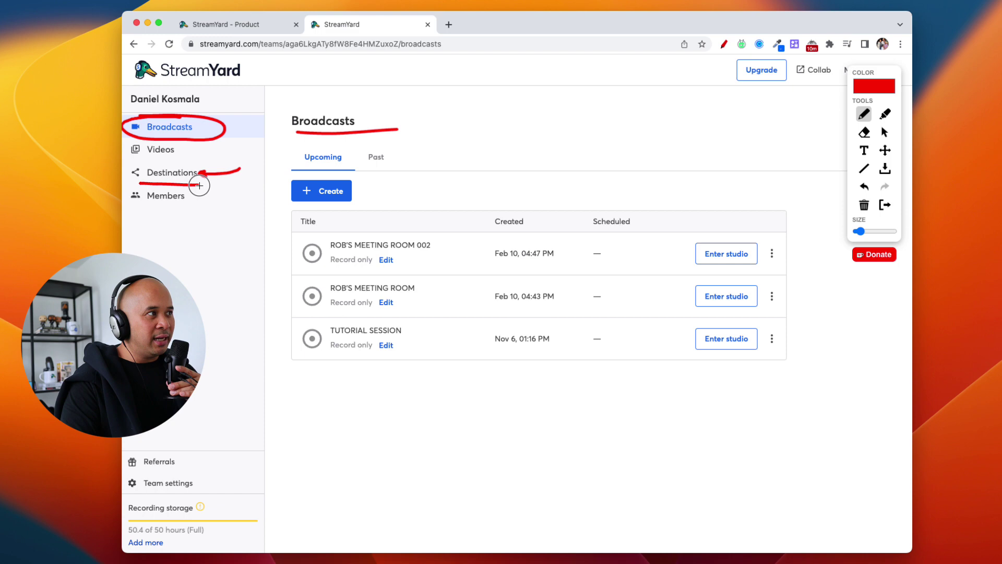
{"action": "key", "text": "Escape"}
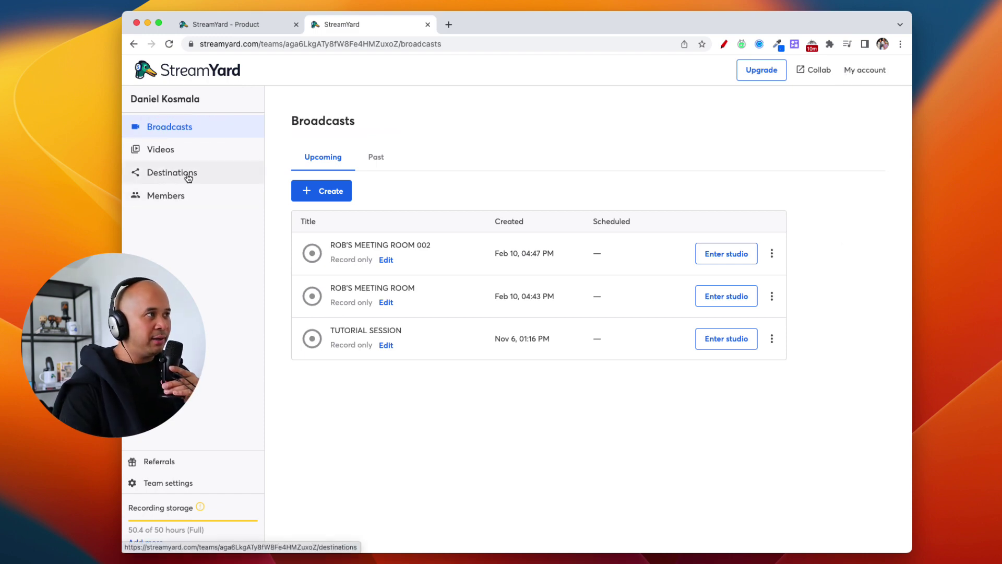
Review the six connected destinations and the add-destination platforms, then return to Videos
{"action": "left_click", "coordinate": [167, 173]}
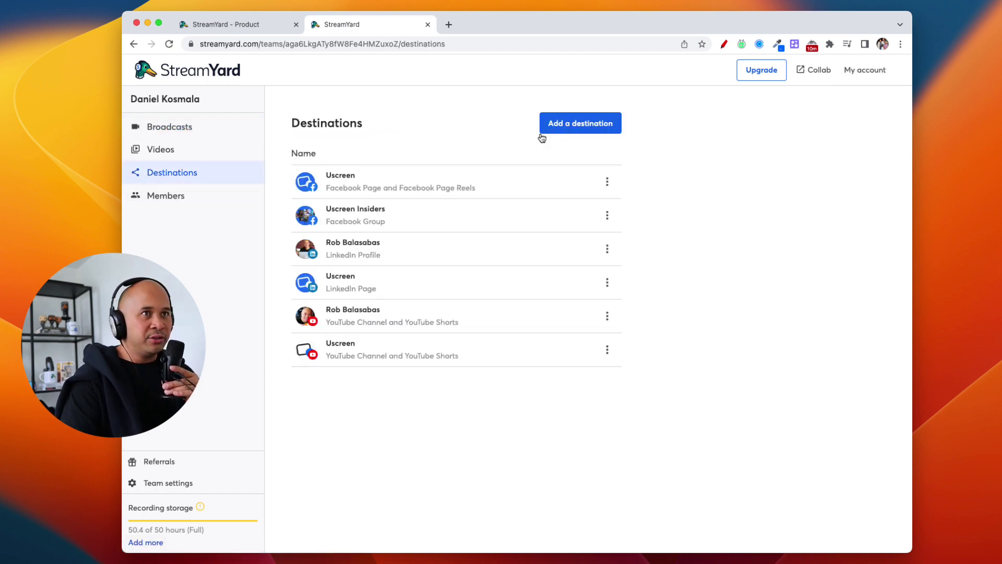
{"action": "left_click", "coordinate": [725, 45]}
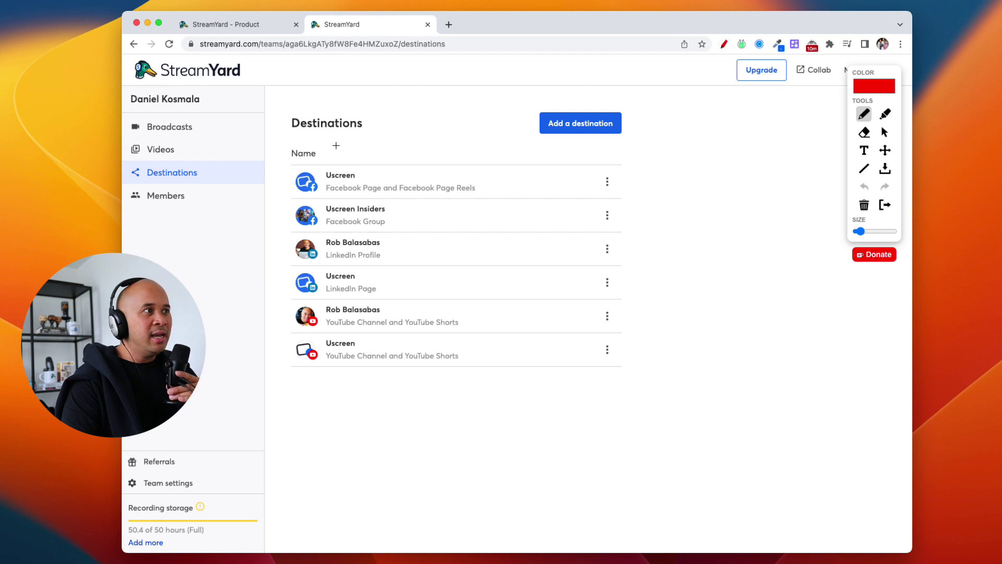
{"action": "mouse_move", "coordinate": [326, 138]}
{"action": "left_mouse_down"}
{"action": "mouse_move", "coordinate": [281, 143]}
{"action": "mouse_move", "coordinate": [274, 295]}
{"action": "mouse_move", "coordinate": [286, 385]}
{"action": "mouse_move", "coordinate": [334, 387]}
{"action": "left_mouse_up"}
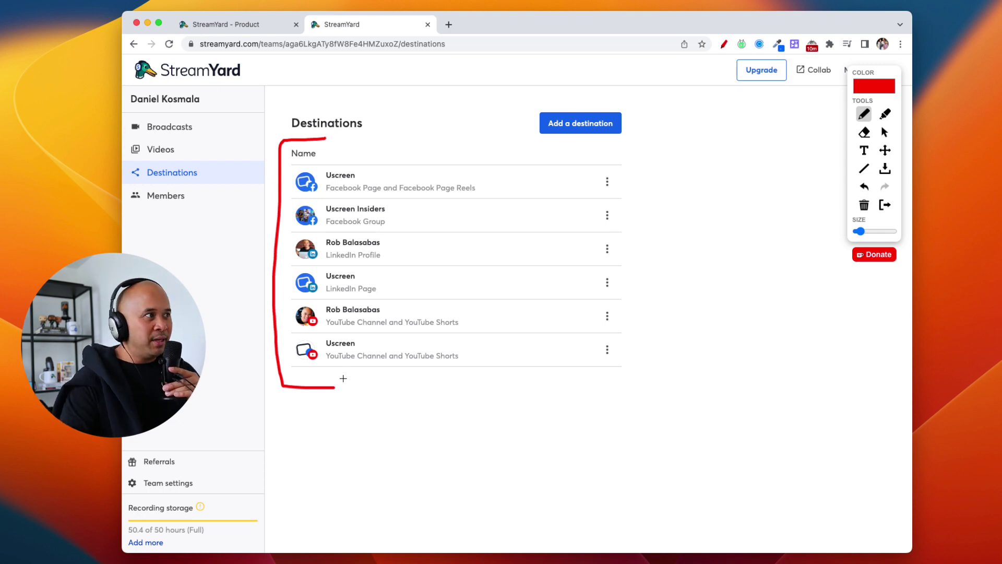
{"action": "key", "text": "Escape"}
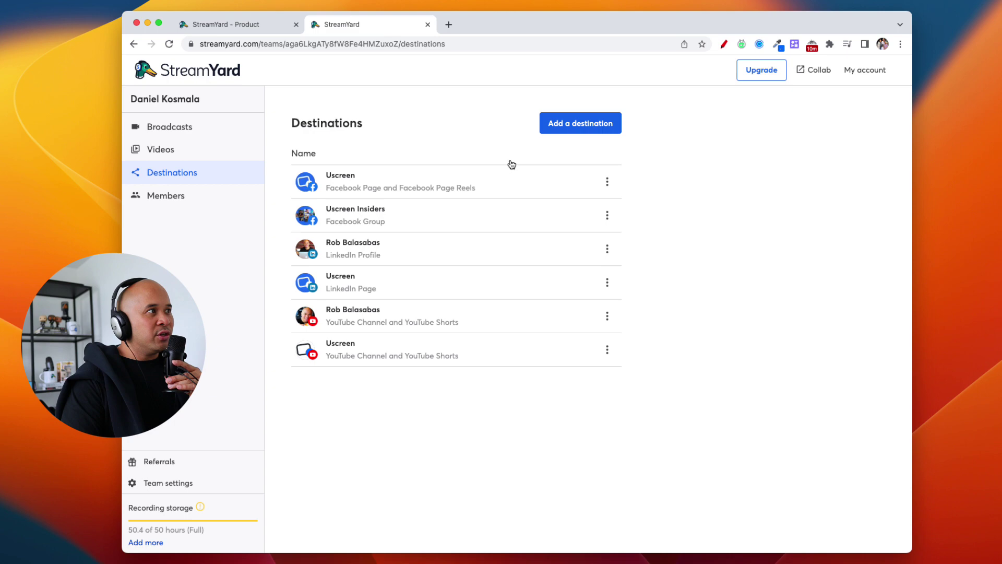
{"action": "left_click", "coordinate": [574, 125]}
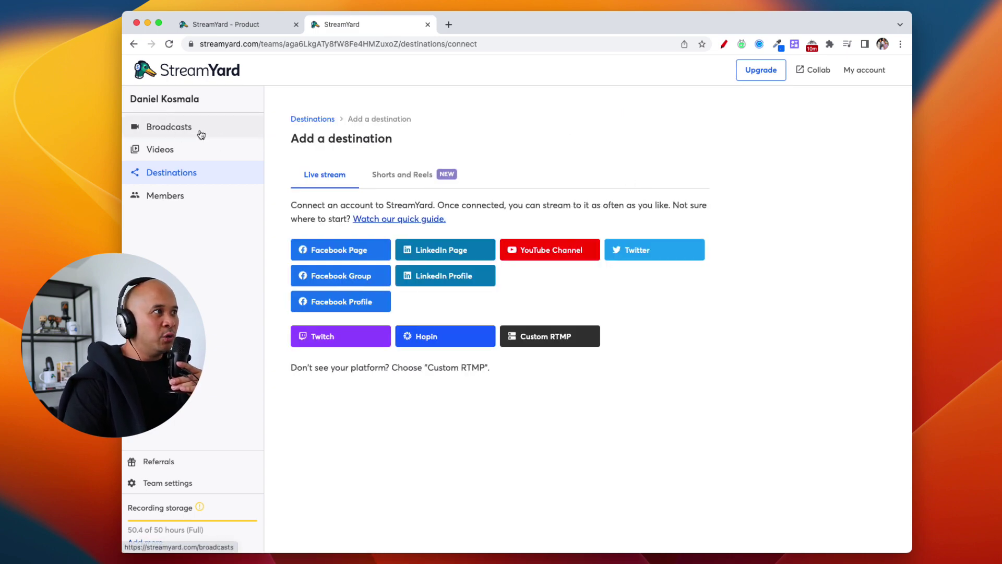
{"action": "left_click", "coordinate": [162, 150]}
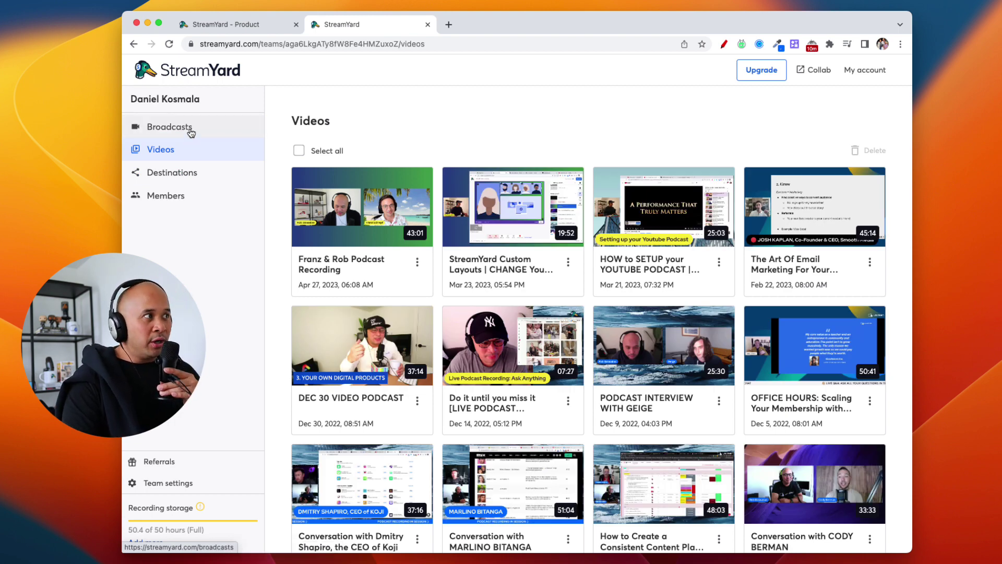
Return to Broadcasts and circle the heading and the broadcast creation spot in red
{"action": "left_click", "coordinate": [190, 132]}
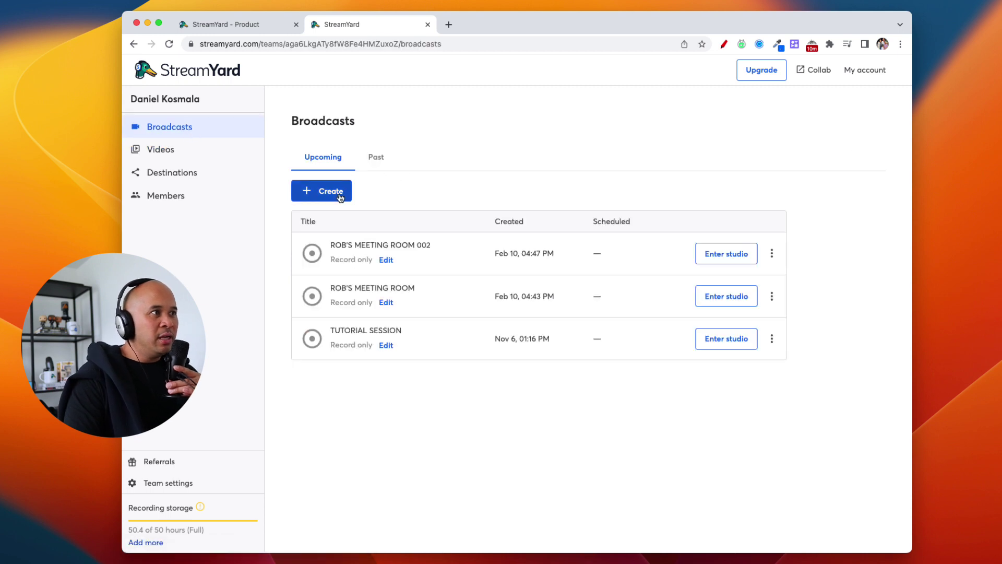
{"action": "left_click", "coordinate": [325, 197]}
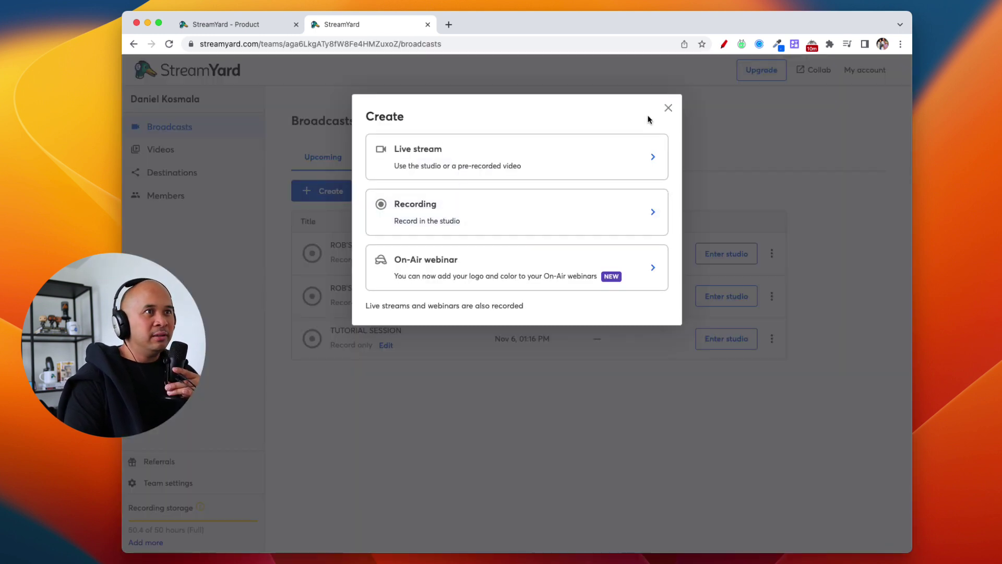
{"action": "left_click", "coordinate": [668, 107]}
{"action": "left_click", "coordinate": [723, 44]}
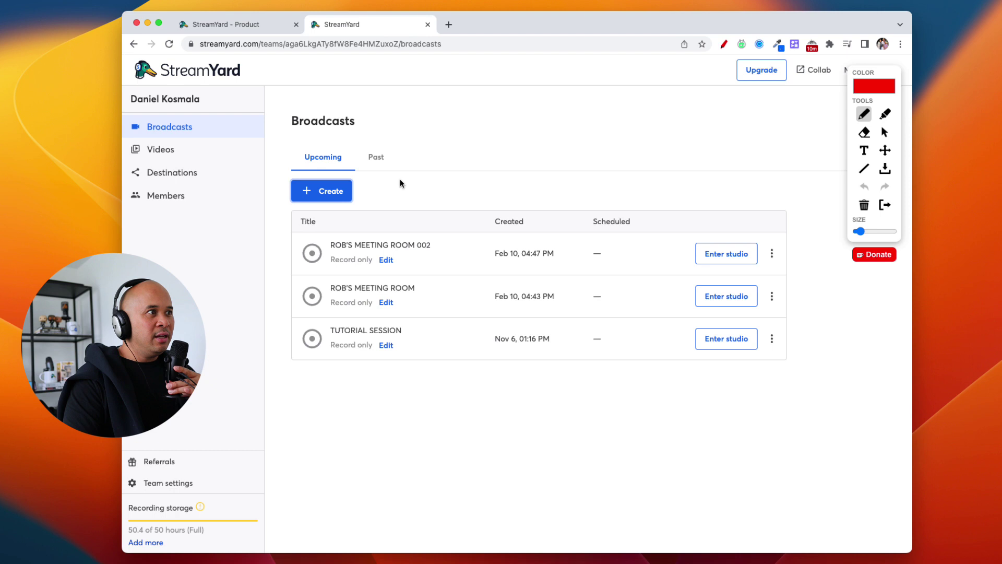
{"action": "mouse_move", "coordinate": [360, 176]}
{"action": "left_mouse_down"}
{"action": "mouse_move", "coordinate": [319, 178]}
{"action": "mouse_move", "coordinate": [390, 205]}
{"action": "mouse_move", "coordinate": [335, 175]}
{"action": "left_mouse_up"}
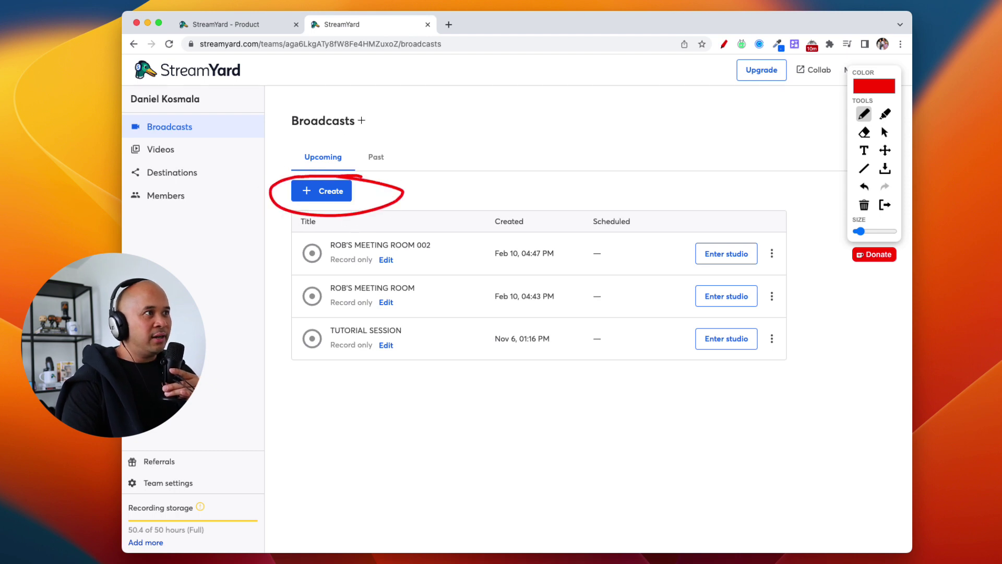
{"action": "mouse_move", "coordinate": [361, 121]}
{"action": "left_mouse_down"}
{"action": "mouse_move", "coordinate": [287, 115]}
{"action": "mouse_move", "coordinate": [358, 113]}
{"action": "left_mouse_up"}
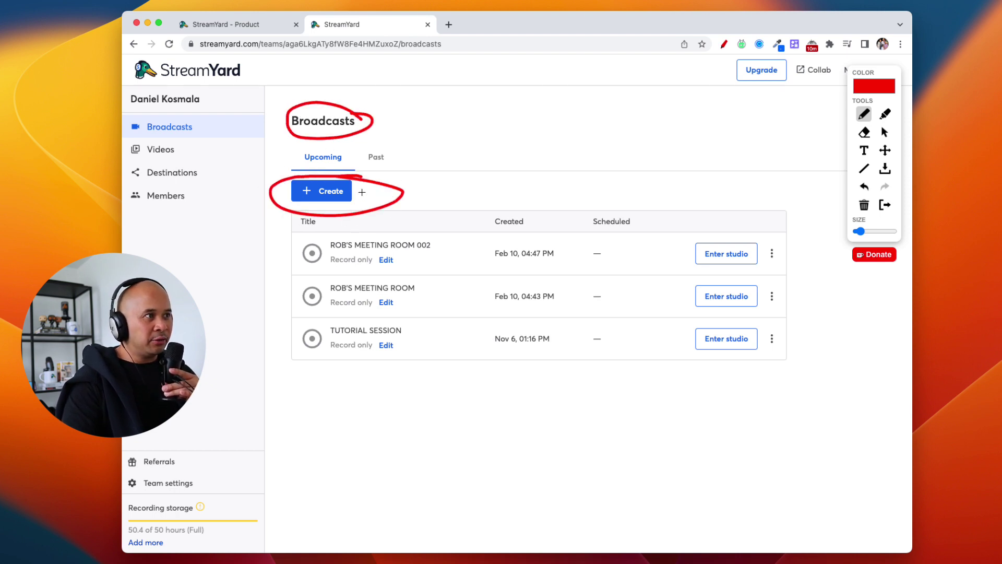
{"action": "key", "text": "Escape"}
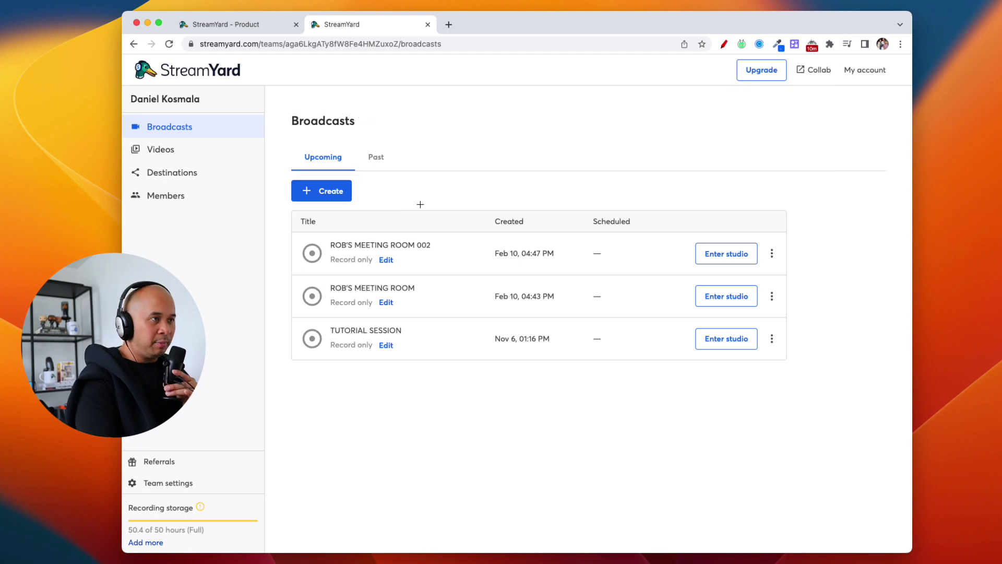
Mark the Live stream, On-Air webinar and Recording create options in red, then close them
{"action": "left_click", "coordinate": [342, 195]}
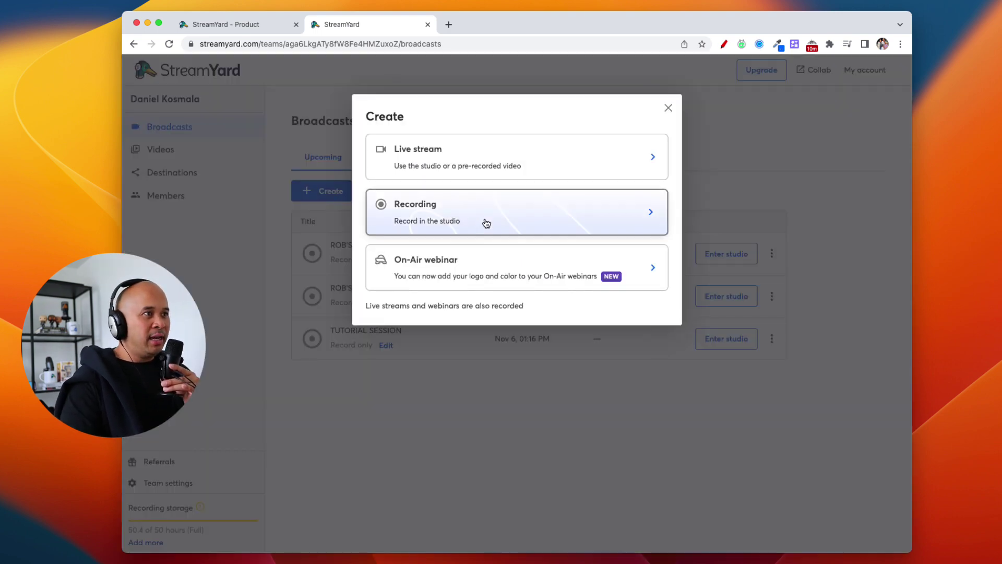
{"action": "left_click", "coordinate": [724, 44]}
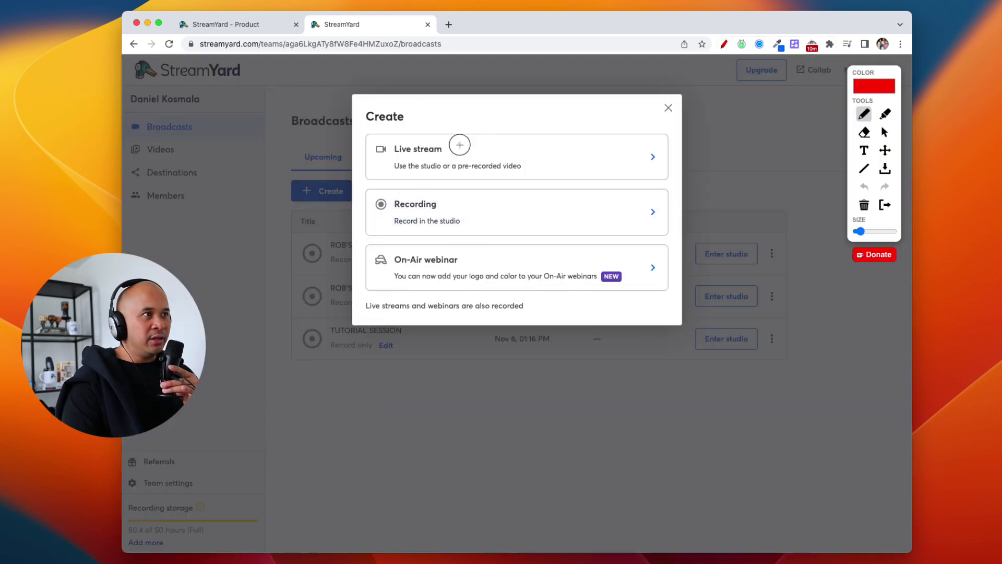
{"action": "left_click_drag", "start_coordinate": [459, 146], "coordinate": [494, 124]}
{"action": "left_click_drag", "start_coordinate": [468, 261], "coordinate": [495, 250]}
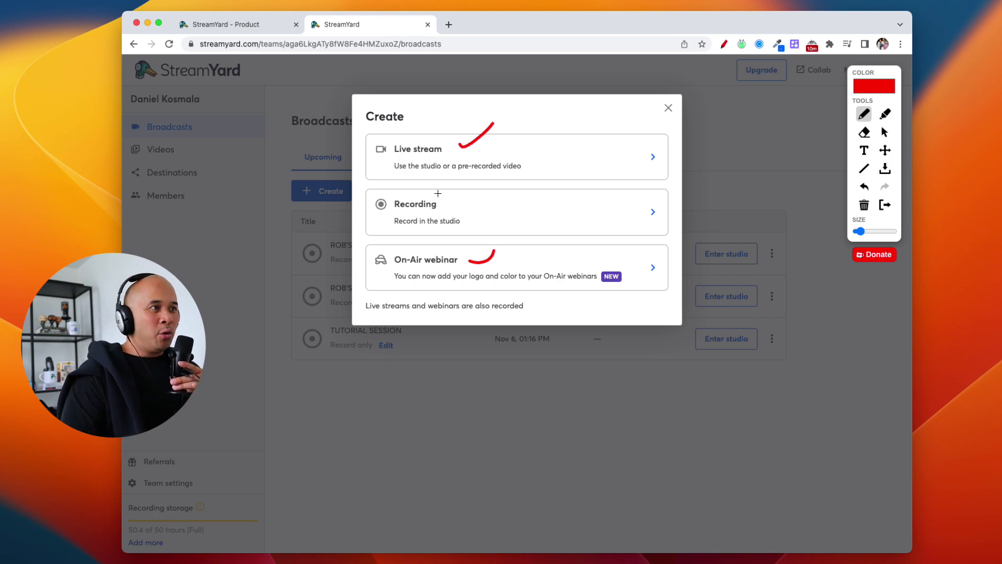
{"action": "mouse_move", "coordinate": [439, 192]}
{"action": "left_mouse_down"}
{"action": "mouse_move", "coordinate": [364, 191]}
{"action": "mouse_move", "coordinate": [365, 229]}
{"action": "mouse_move", "coordinate": [667, 228]}
{"action": "mouse_move", "coordinate": [615, 192]}
{"action": "mouse_move", "coordinate": [426, 193]}
{"action": "left_mouse_up"}
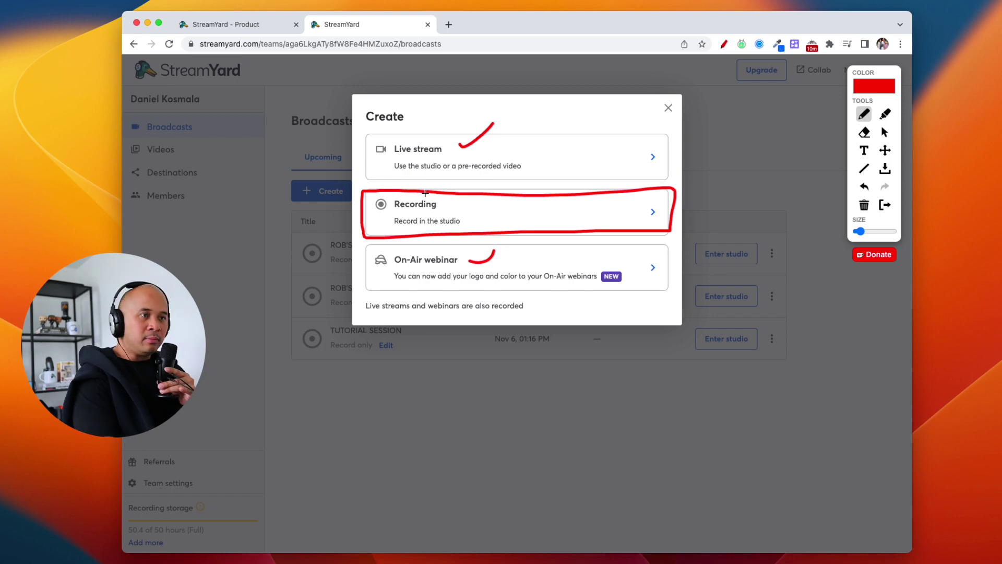
{"action": "key", "text": "alt+shift+d"}
{"action": "left_click", "coordinate": [667, 110]}
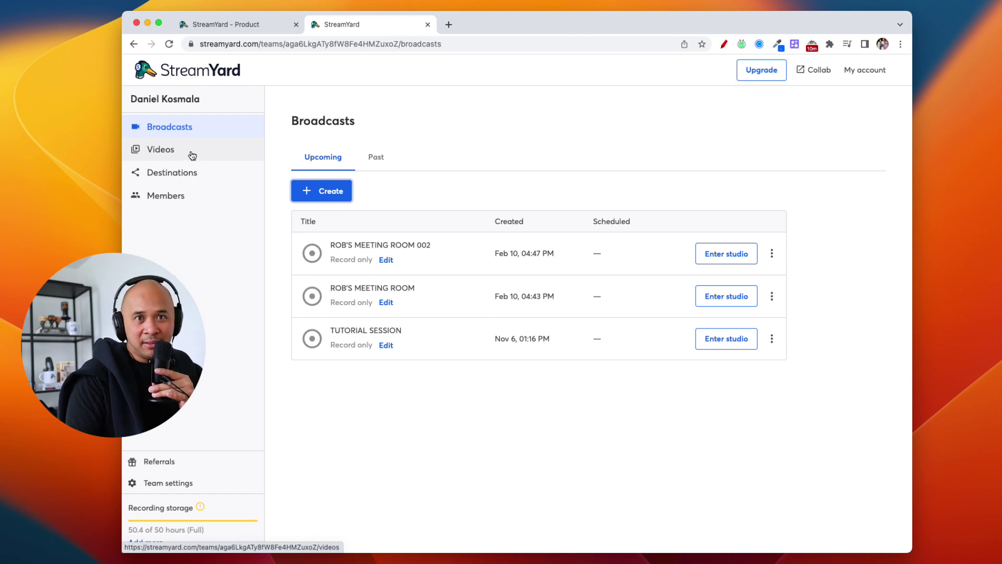
Circle the Videos section in red and open the Videos library
{"action": "left_click", "coordinate": [724, 45]}
{"action": "mouse_move", "coordinate": [176, 137]}
{"action": "left_mouse_down"}
{"action": "mouse_move", "coordinate": [130, 165]}
{"action": "mouse_move", "coordinate": [201, 140]}
{"action": "mouse_move", "coordinate": [152, 142]}
{"action": "left_mouse_up"}
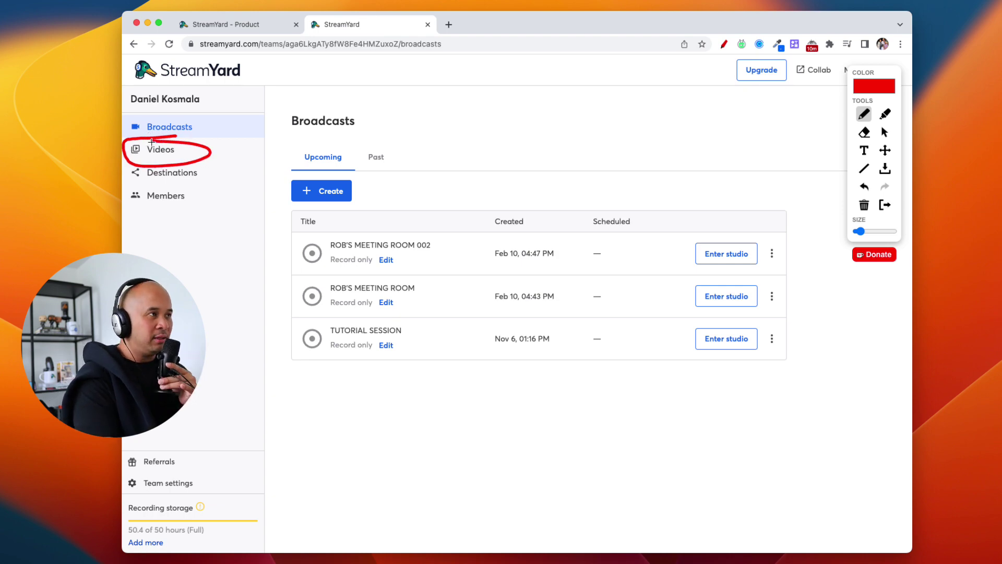
{"action": "key", "text": "Escape"}
{"action": "left_click", "coordinate": [166, 156]}
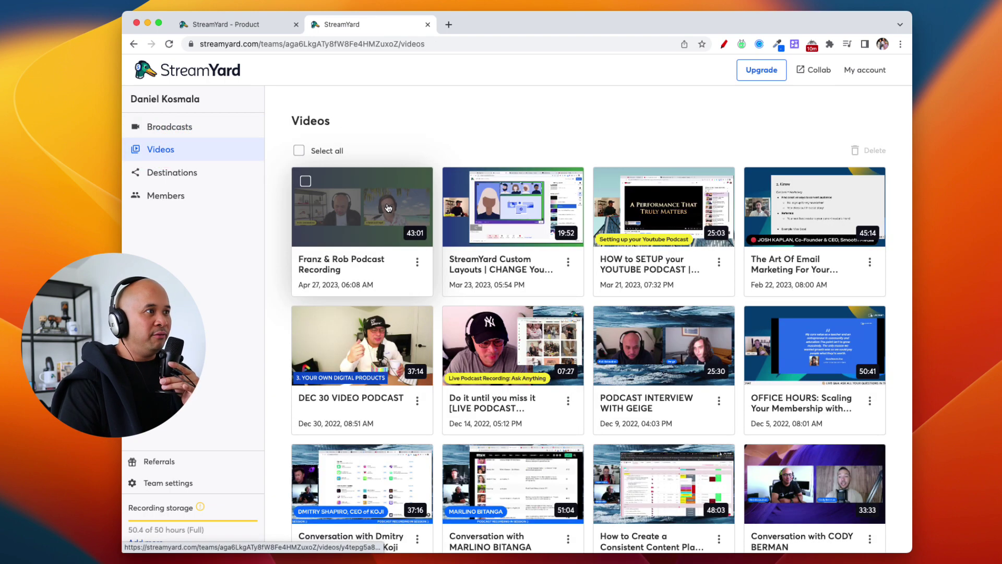
Outline the first podcast recording and its options spot in red, clearing each mark
{"action": "left_click", "coordinate": [724, 47]}
{"action": "mouse_move", "coordinate": [425, 158]}
{"action": "left_mouse_down"}
{"action": "mouse_move", "coordinate": [284, 165]}
{"action": "mouse_move", "coordinate": [290, 295]}
{"action": "mouse_move", "coordinate": [428, 291]}
{"action": "mouse_move", "coordinate": [431, 155]}
{"action": "left_mouse_up"}
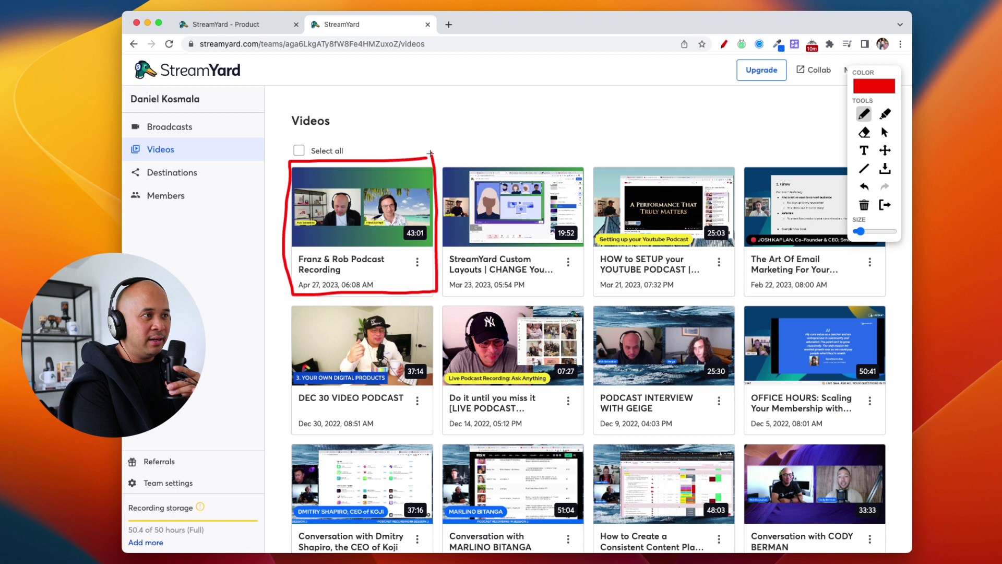
{"action": "key", "text": "Escape"}
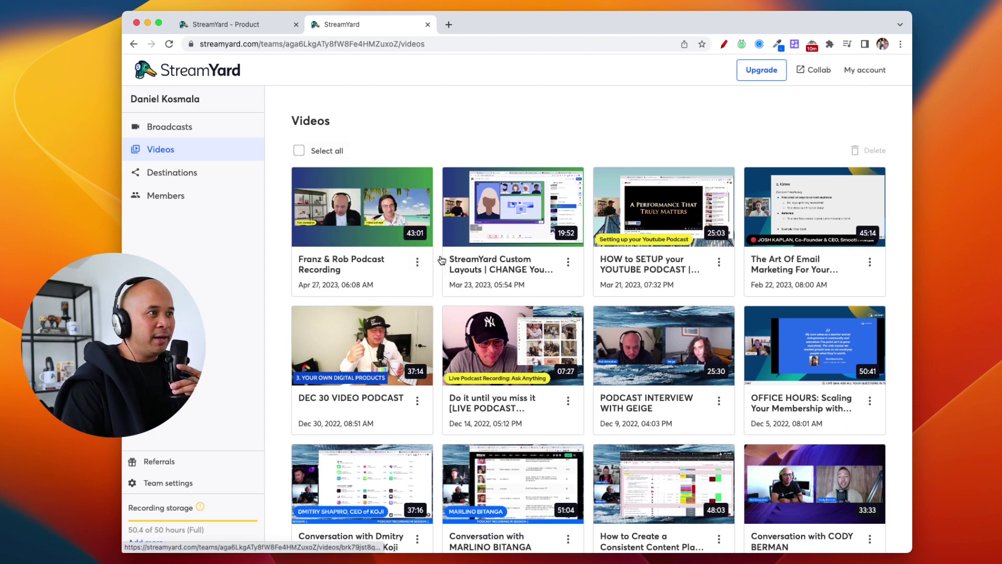
{"action": "left_click", "coordinate": [723, 44]}
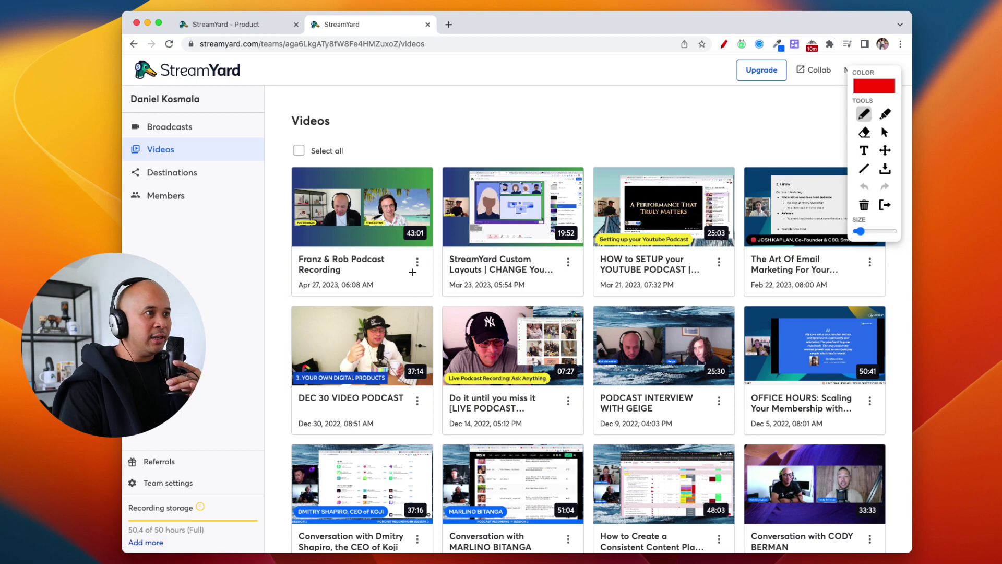
{"action": "mouse_move", "coordinate": [416, 255]}
{"action": "left_mouse_down"}
{"action": "mouse_move", "coordinate": [413, 276]}
{"action": "mouse_move", "coordinate": [425, 254]}
{"action": "left_mouse_up"}
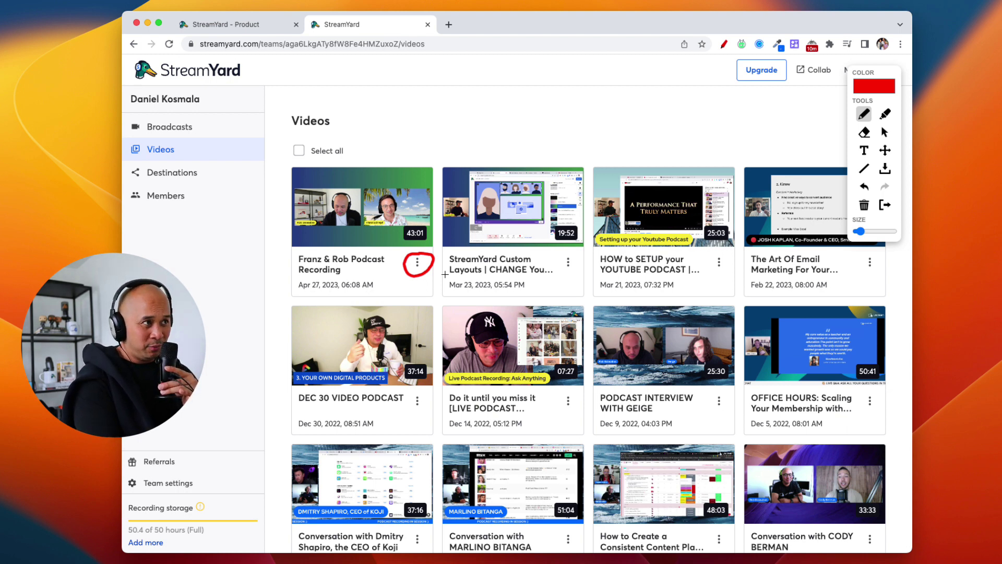
{"action": "key", "text": "Escape"}
Choose Download from the podcast recording's menu to show local, video, audio and backup audio options
{"action": "left_click", "coordinate": [417, 262]}
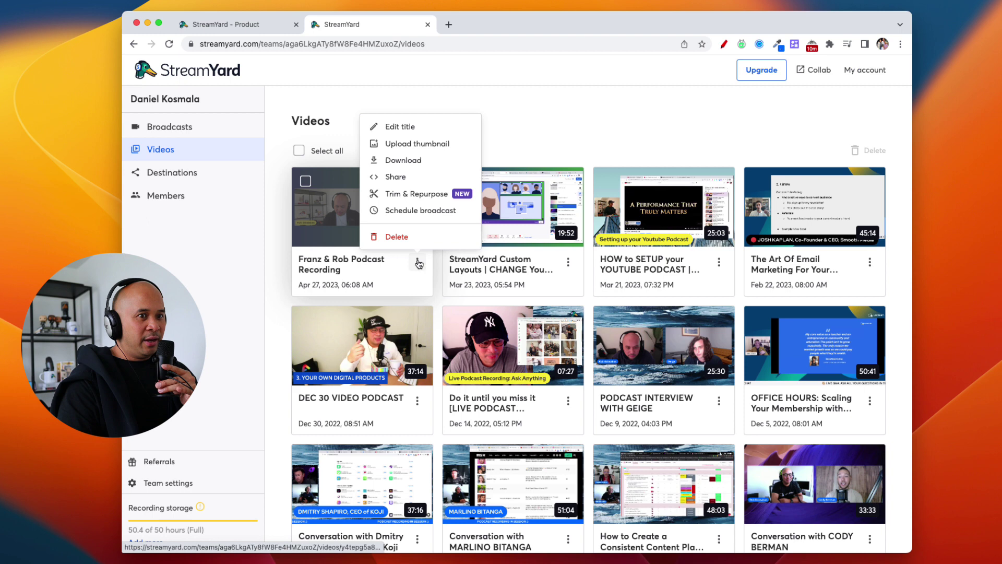
{"action": "scroll", "coordinate": [427, 252], "scroll_direction": "up", "scroll_amount": 5}
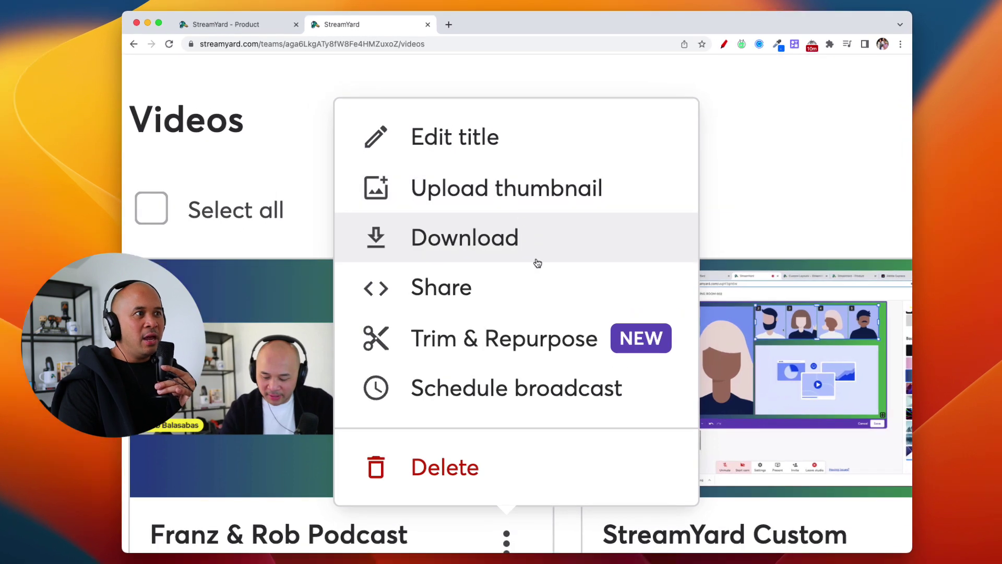
{"action": "left_click", "coordinate": [501, 243]}
{"action": "scroll", "coordinate": [522, 292], "scroll_direction": "down", "scroll_amount": 5}
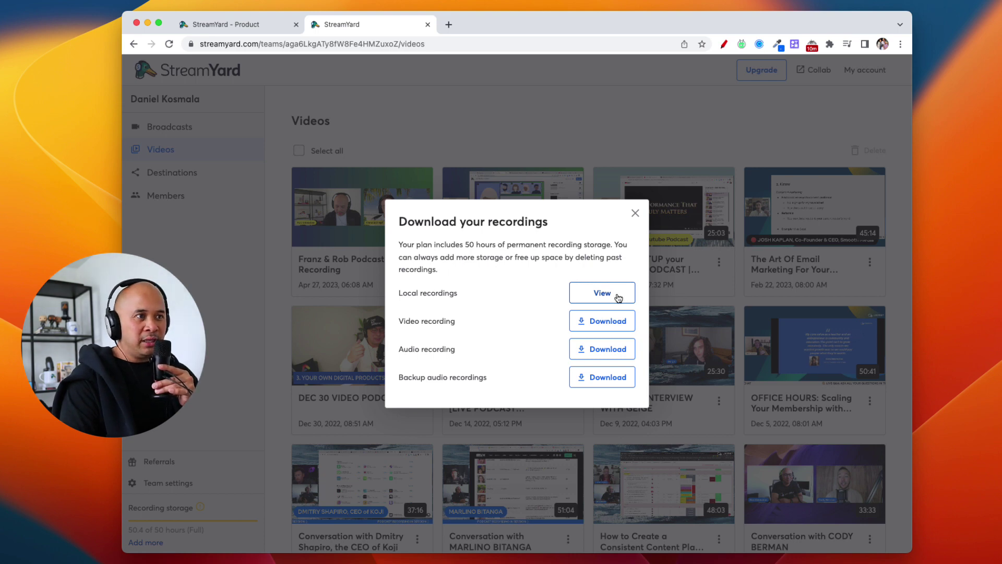
{"action": "right_click", "coordinate": [601, 294]}
Dismiss the stray menu and view the podcast's per-guest local recordings
{"action": "key", "text": "Escape"}
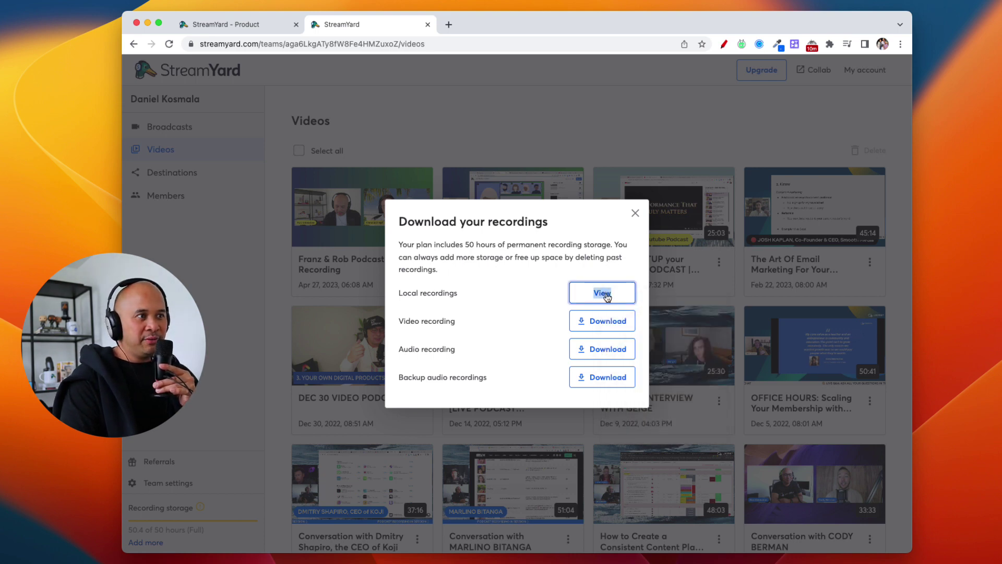
{"action": "left_click", "coordinate": [598, 298]}
{"action": "left_click", "coordinate": [602, 294]}
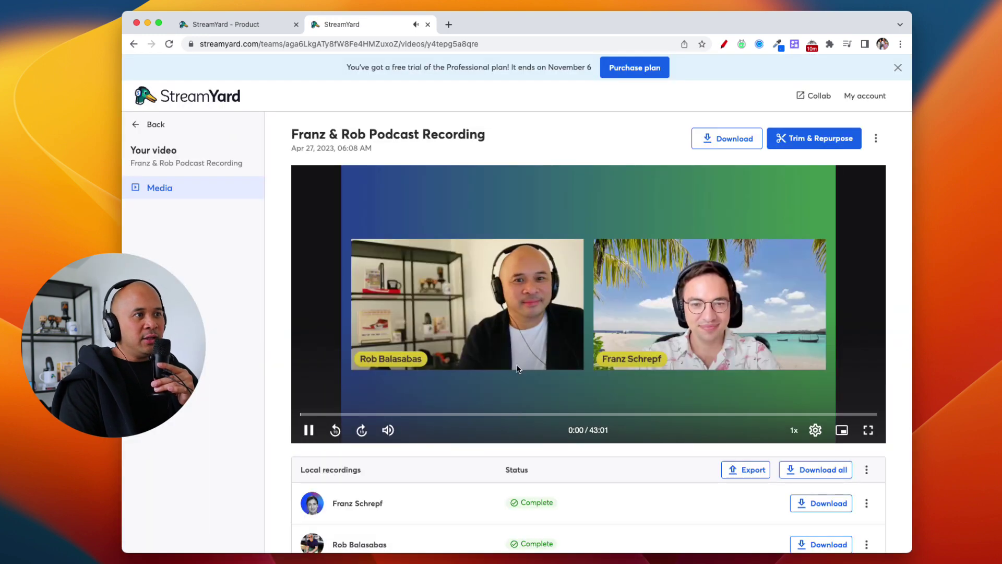
Mute the player, seek to about 4:50, and check the first guest's recording options
{"action": "left_click", "coordinate": [388, 430]}
{"action": "left_click", "coordinate": [366, 414]}
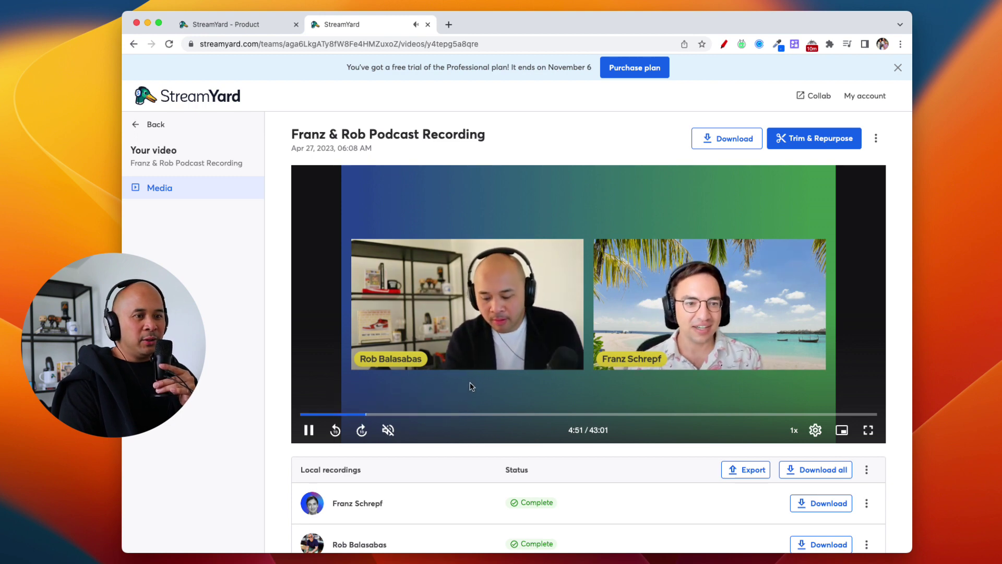
{"action": "scroll", "coordinate": [471, 384], "scroll_direction": "down", "scroll_amount": 2}
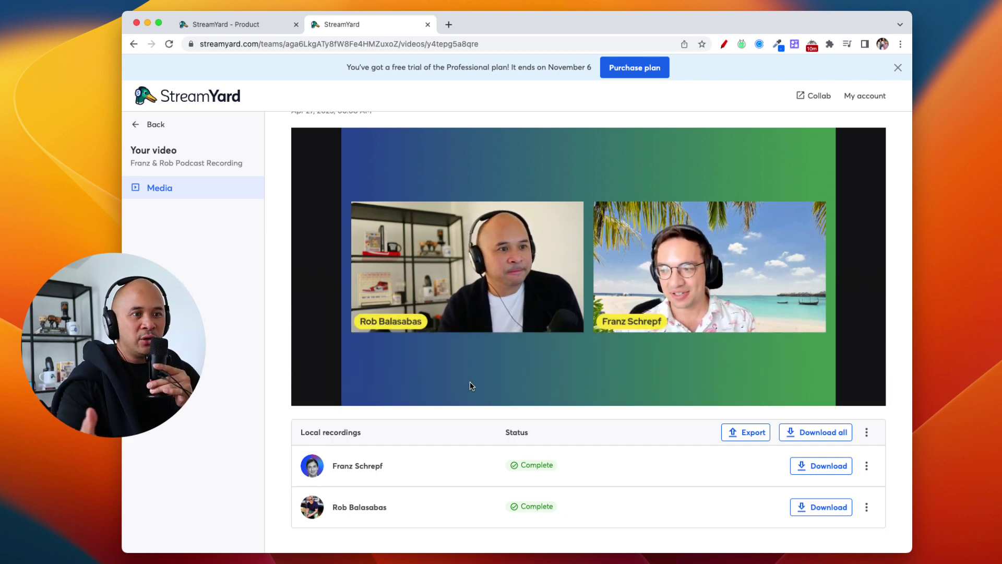
{"action": "mouse_move", "coordinate": [468, 396]}
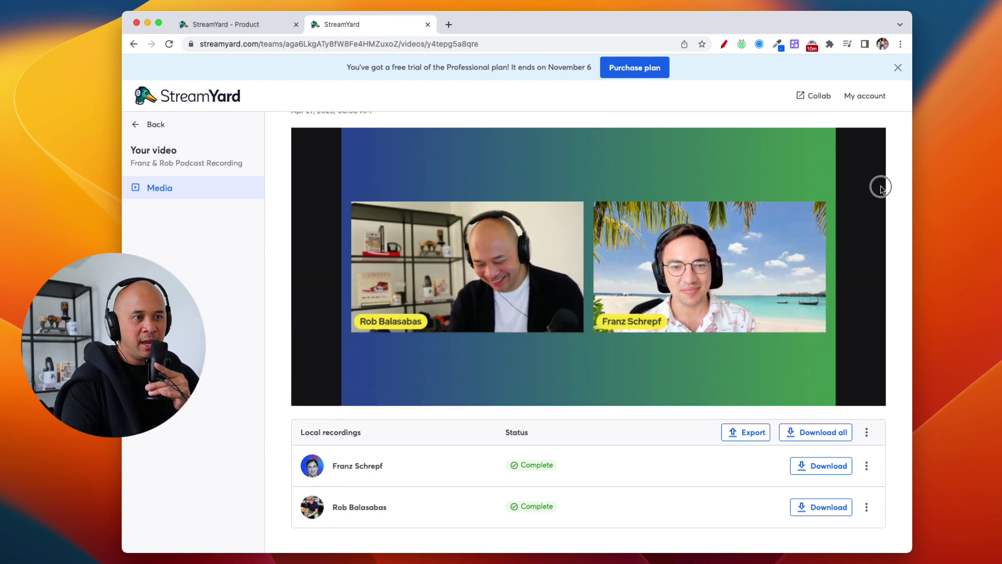
{"action": "left_click", "coordinate": [867, 468]}
{"action": "left_click", "coordinate": [745, 468]}
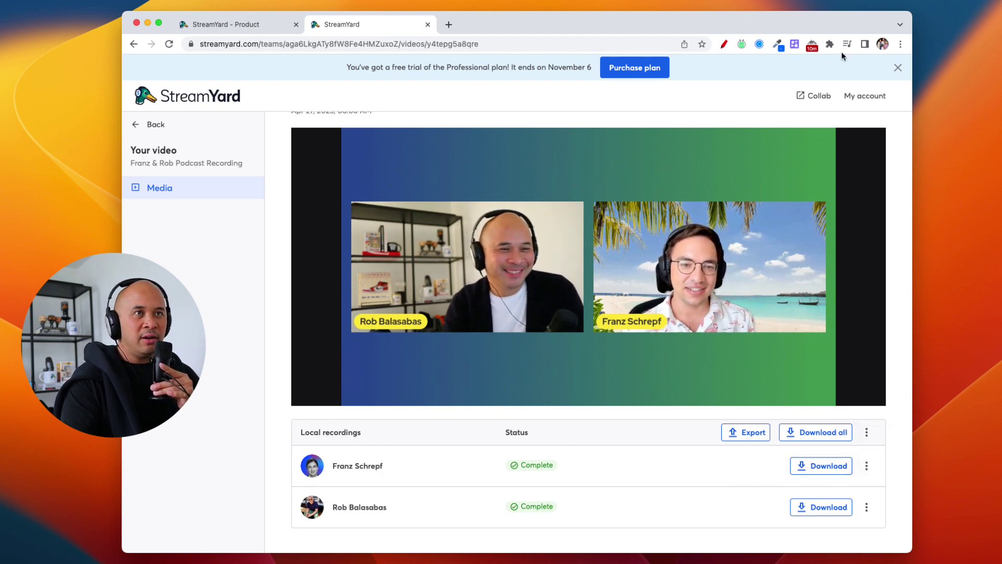
{"action": "left_click", "coordinate": [724, 44]}
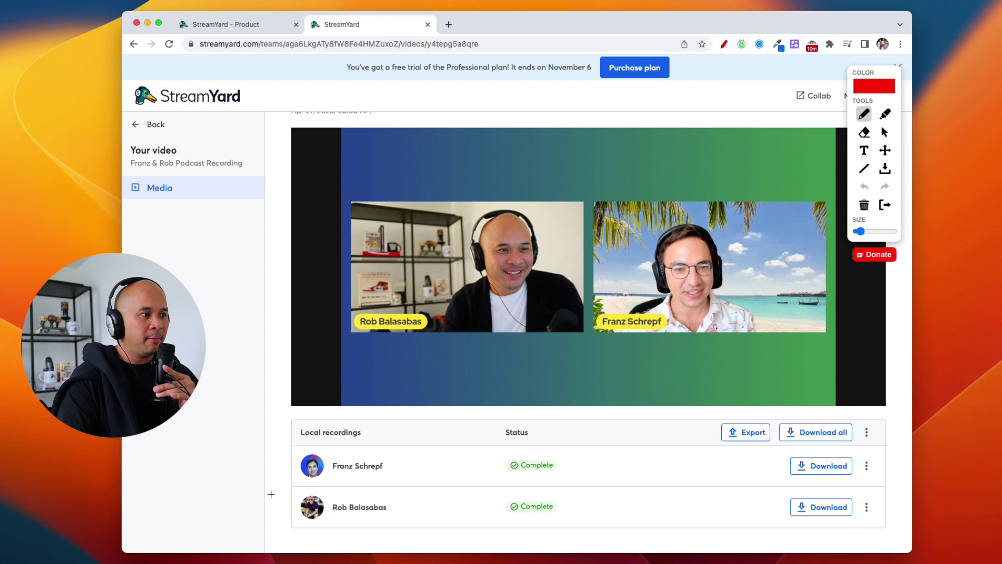
{"action": "left_click_drag", "start_coordinate": [415, 457], "coordinate": [418, 457]}
{"action": "left_click_drag", "start_coordinate": [397, 507], "coordinate": [439, 491]}
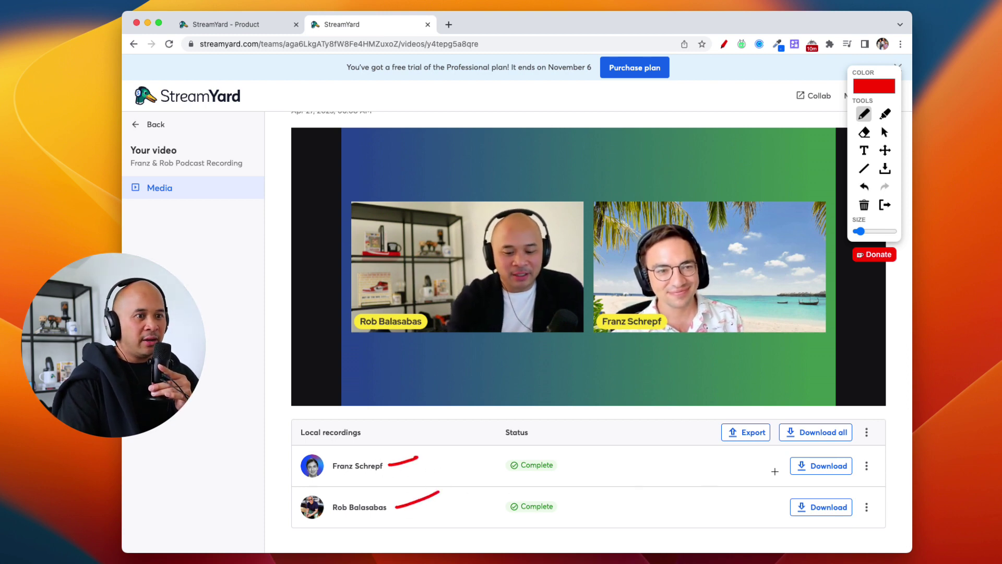
{"action": "mouse_move", "coordinate": [863, 456]}
{"action": "left_mouse_down"}
{"action": "mouse_move", "coordinate": [783, 457]}
{"action": "mouse_move", "coordinate": [828, 481]}
{"action": "mouse_move", "coordinate": [879, 457]}
{"action": "mouse_move", "coordinate": [779, 499]}
{"action": "mouse_move", "coordinate": [857, 518]}
{"action": "mouse_move", "coordinate": [872, 499]}
{"action": "left_mouse_up"}
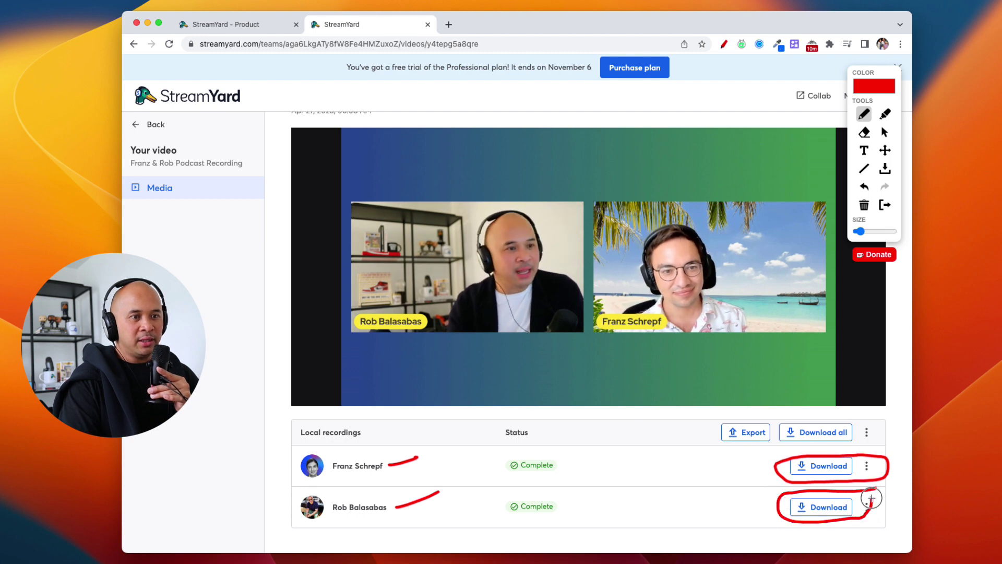
{"action": "key", "text": "Escape"}
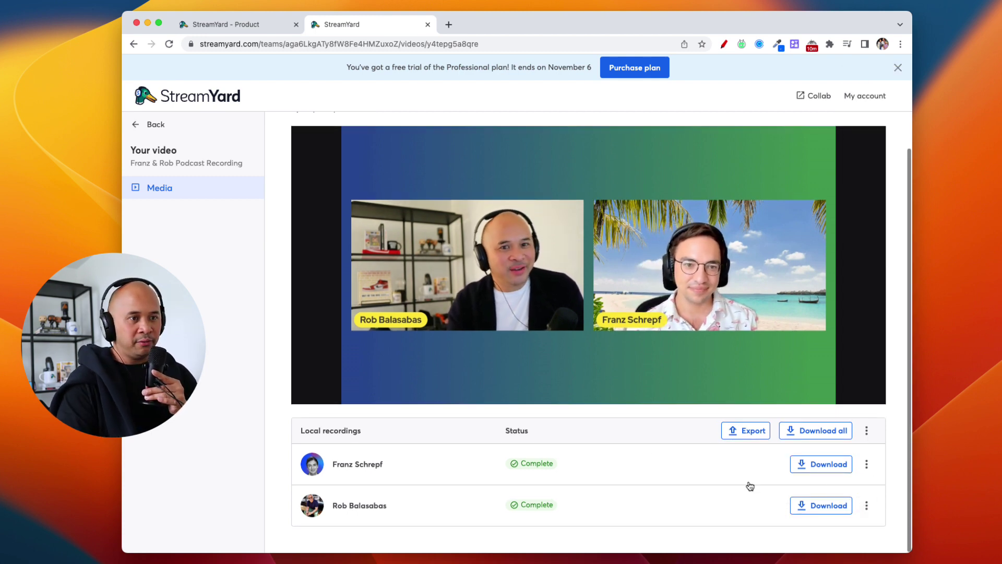
Mark the first guest's Audio and video and Audio-only download choices in red, then close them
{"action": "left_click", "coordinate": [824, 469]}
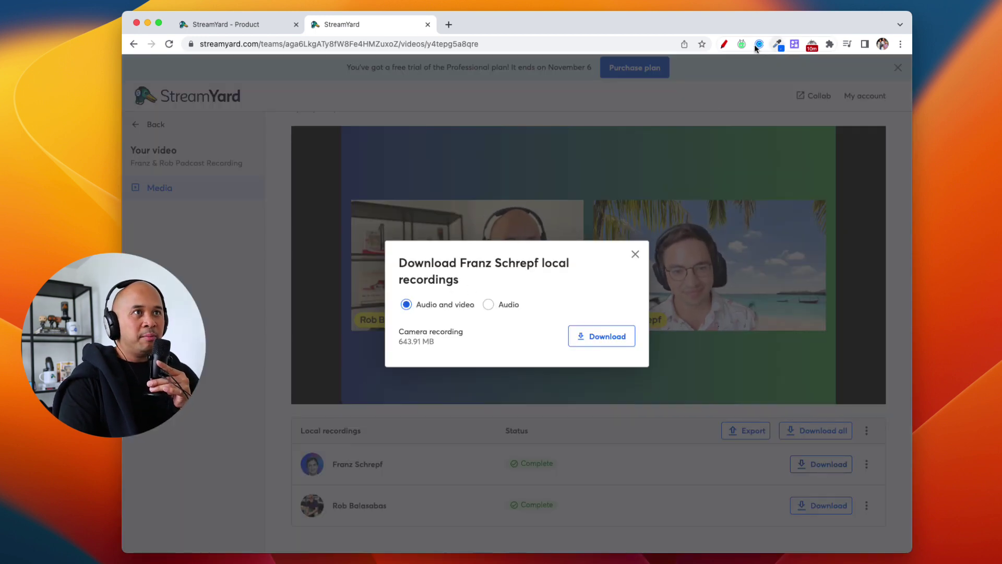
{"action": "left_click", "coordinate": [723, 46]}
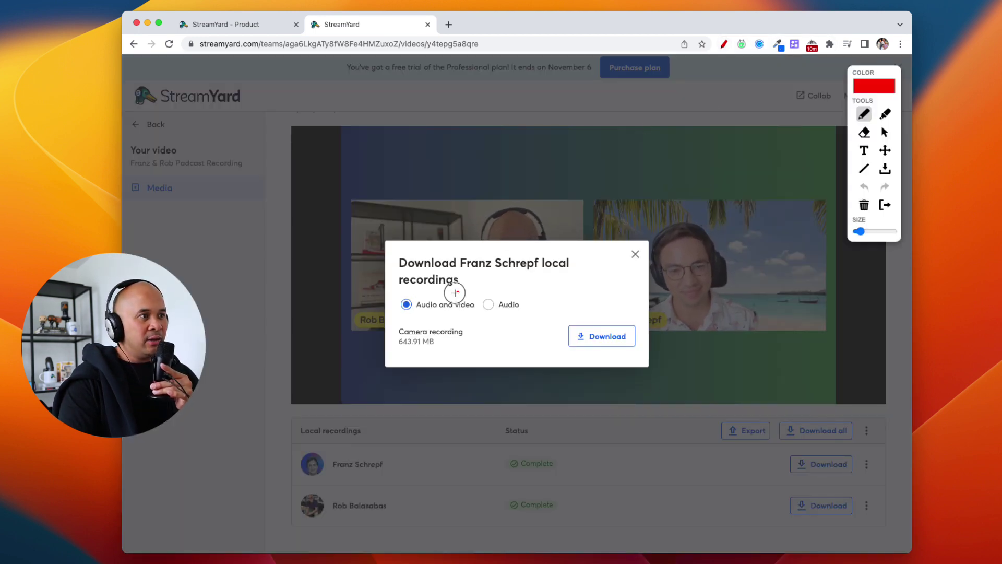
{"action": "mouse_move", "coordinate": [454, 293]}
{"action": "left_mouse_down"}
{"action": "mouse_move", "coordinate": [388, 305]}
{"action": "mouse_move", "coordinate": [470, 322]}
{"action": "mouse_move", "coordinate": [485, 299]}
{"action": "mouse_move", "coordinate": [432, 294]}
{"action": "left_mouse_up"}
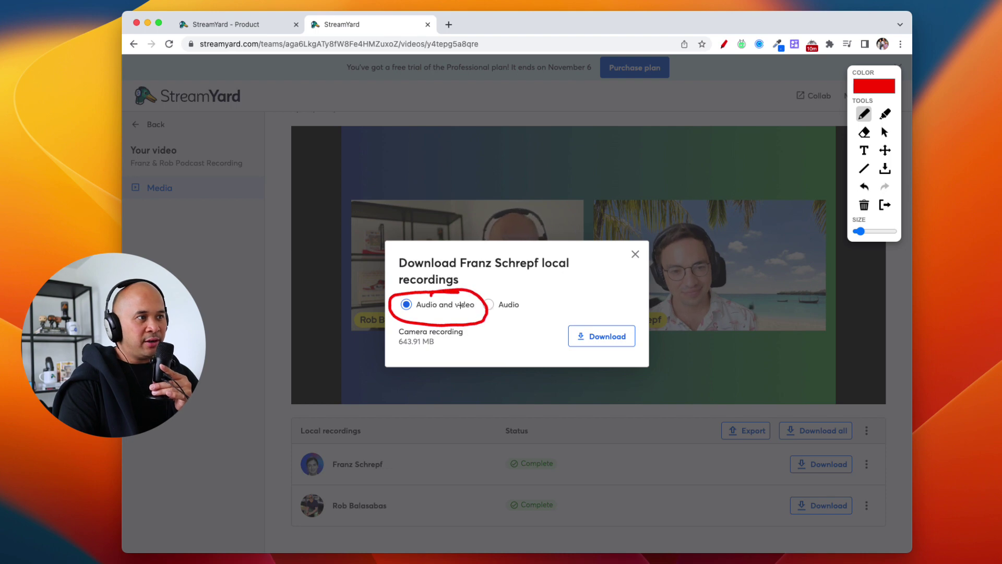
{"action": "mouse_move", "coordinate": [516, 296]}
{"action": "left_mouse_down"}
{"action": "mouse_move", "coordinate": [485, 303]}
{"action": "mouse_move", "coordinate": [494, 326]}
{"action": "mouse_move", "coordinate": [535, 295]}
{"action": "mouse_move", "coordinate": [509, 296]}
{"action": "left_mouse_up"}
{"action": "mouse_move", "coordinate": [567, 276]}
{"action": "left_mouse_down"}
{"action": "mouse_move", "coordinate": [533, 300]}
{"action": "mouse_move", "coordinate": [550, 298]}
{"action": "left_mouse_up"}
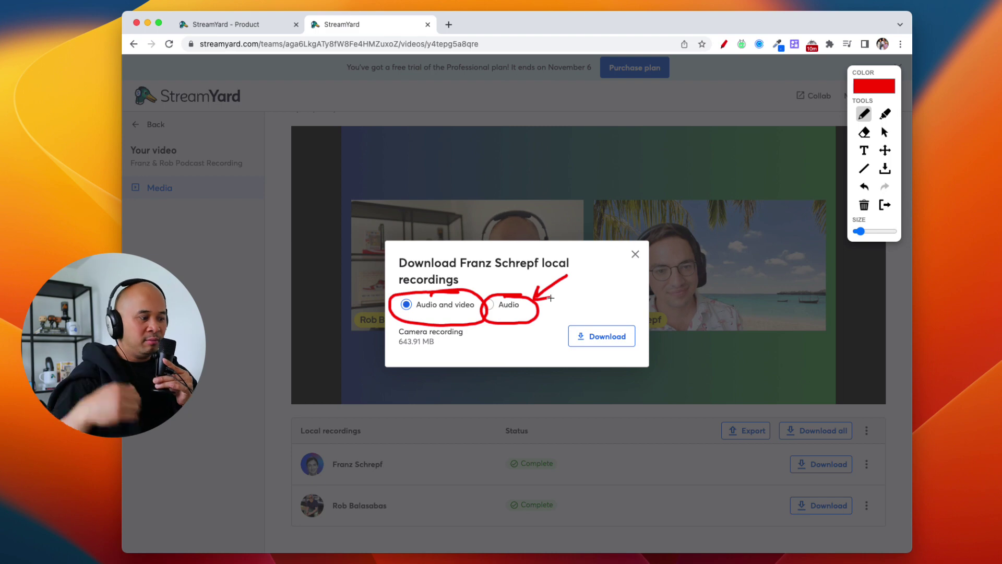
{"action": "key", "text": "Escape"}
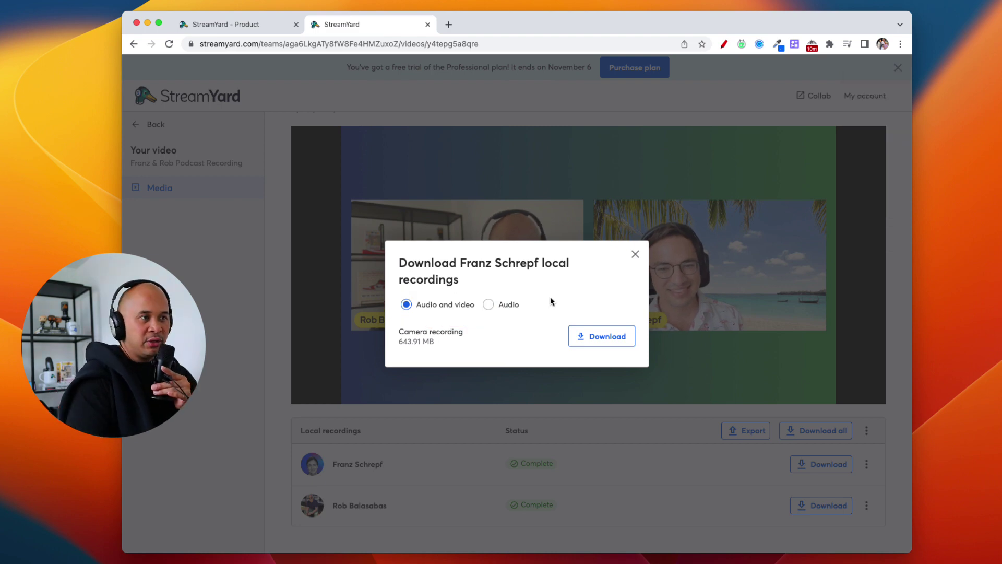
{"action": "left_click", "coordinate": [636, 254]}
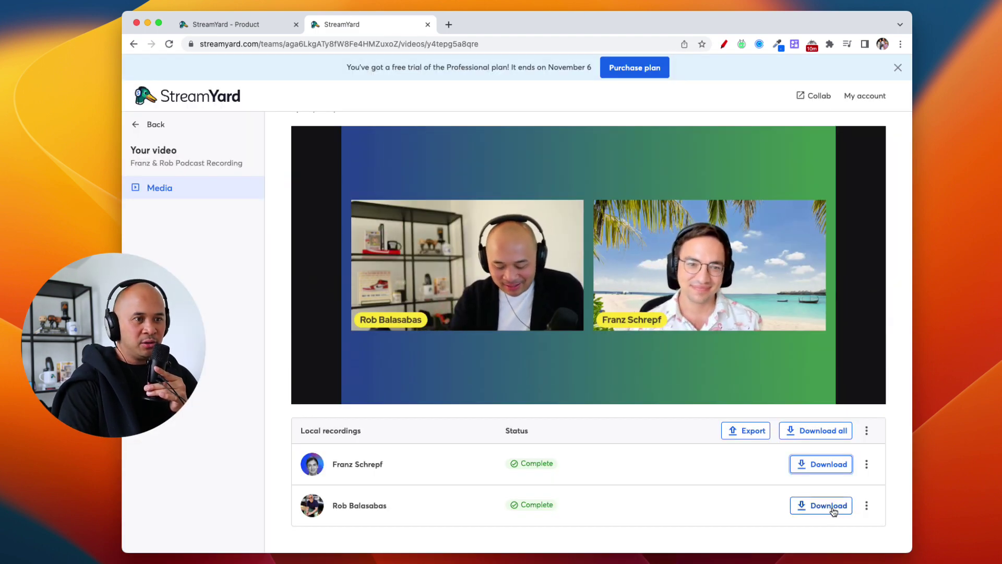
{"action": "left_click", "coordinate": [831, 507]}
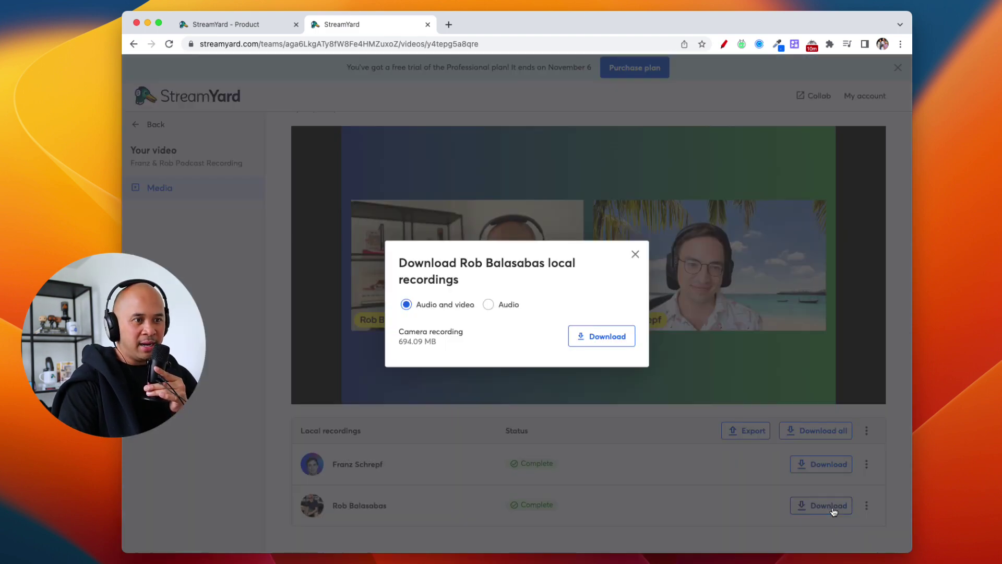
{"action": "left_click", "coordinate": [723, 44]}
{"action": "mouse_move", "coordinate": [519, 293]}
{"action": "left_mouse_down"}
{"action": "mouse_move", "coordinate": [488, 295]}
{"action": "mouse_move", "coordinate": [537, 318]}
{"action": "mouse_move", "coordinate": [504, 295]}
{"action": "left_mouse_up"}
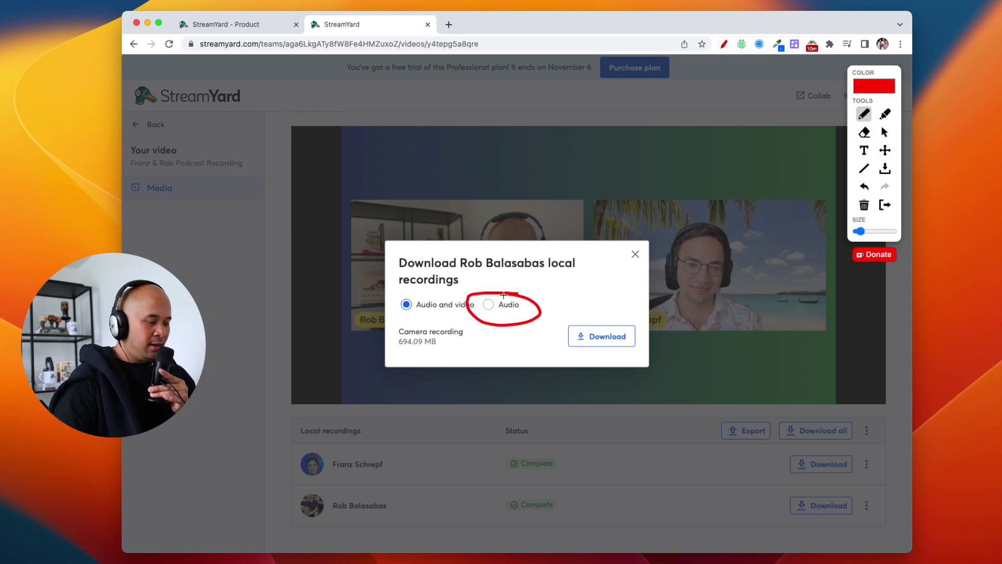
{"action": "key", "text": "Escape"}
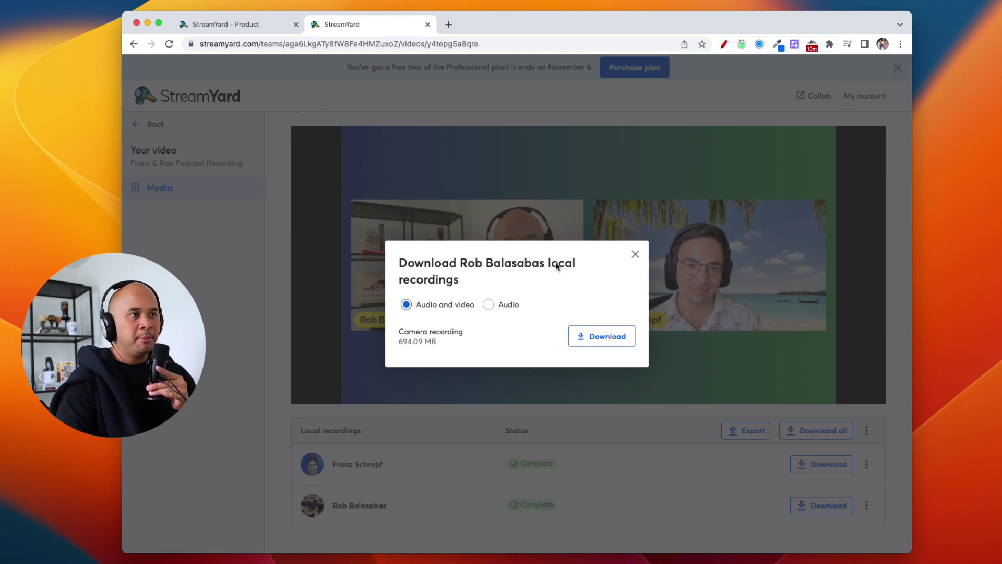
{"action": "left_click", "coordinate": [635, 256]}
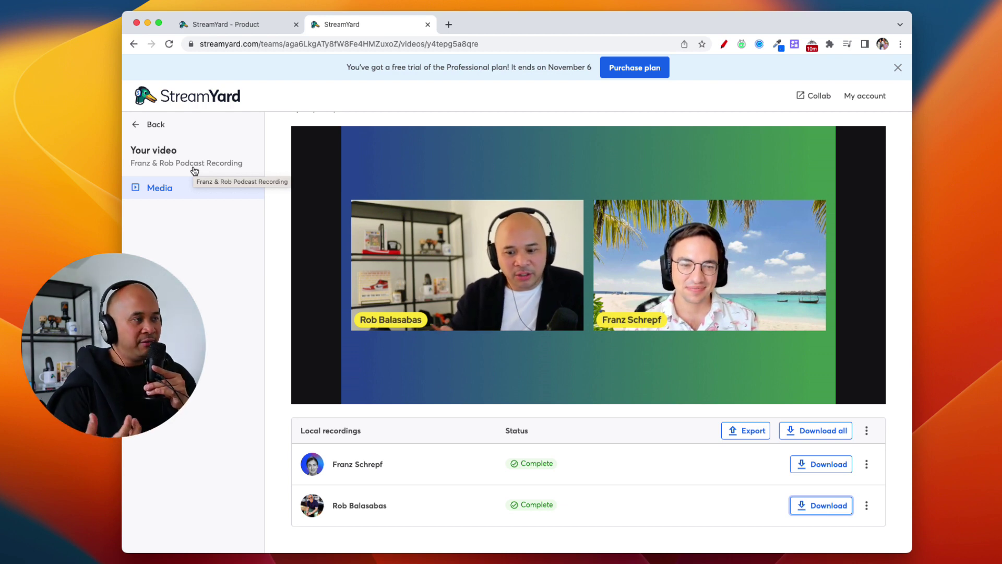
Return to the Videos list and open the podcast recording's download options
{"action": "left_click", "coordinate": [153, 124]}
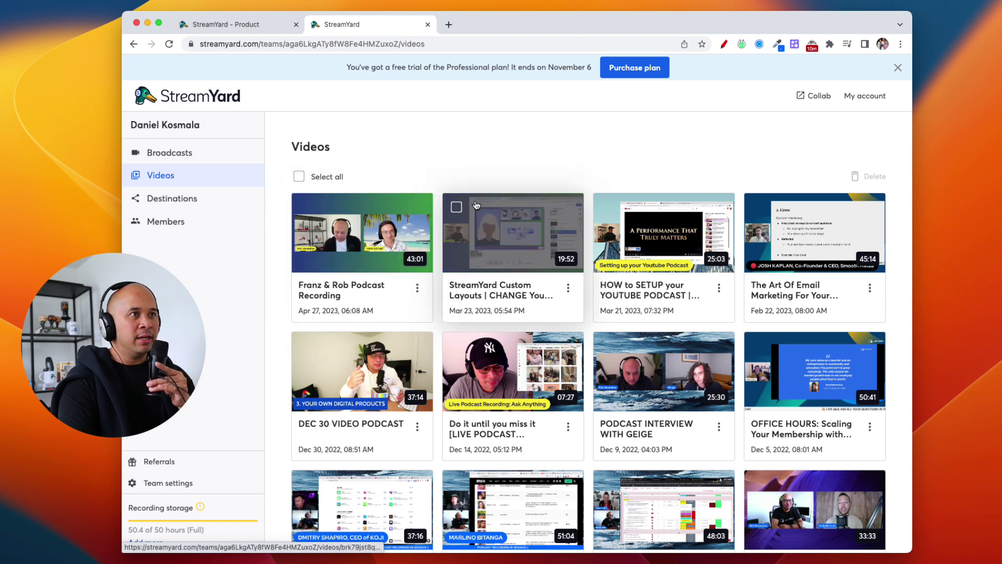
{"action": "left_click", "coordinate": [417, 288]}
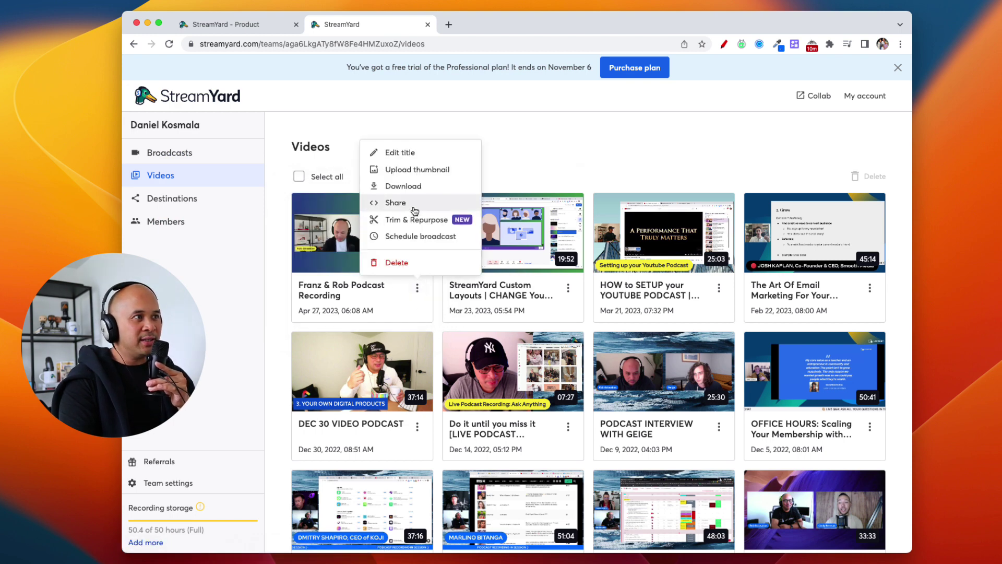
{"action": "left_click", "coordinate": [410, 187]}
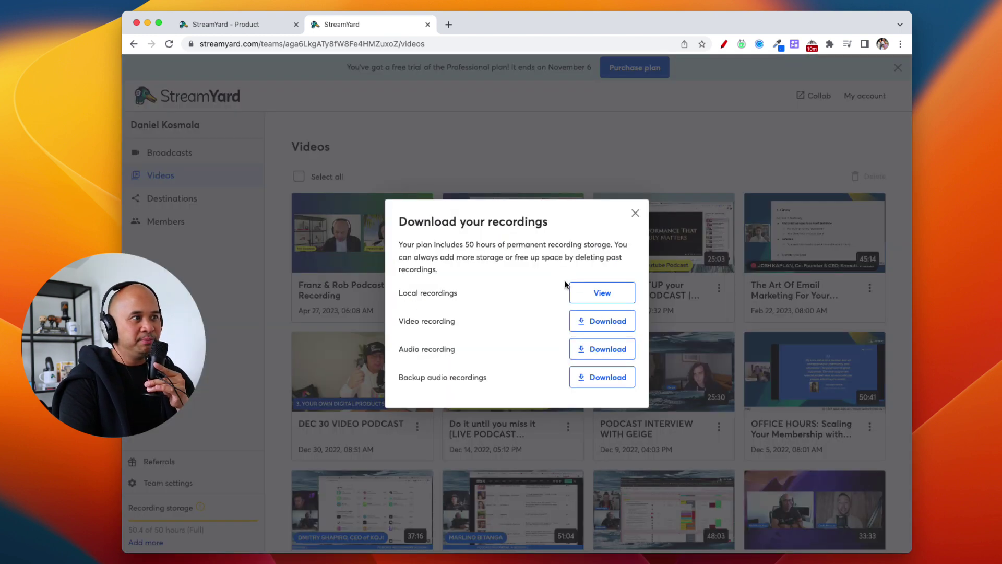
Circle the Video recording option in red, close the dialog, and reopen the recording's menu
{"action": "left_click", "coordinate": [723, 44]}
{"action": "mouse_move", "coordinate": [467, 308]}
{"action": "left_mouse_down"}
{"action": "mouse_move", "coordinate": [392, 315]}
{"action": "mouse_move", "coordinate": [465, 334]}
{"action": "mouse_move", "coordinate": [462, 317]}
{"action": "left_mouse_up"}
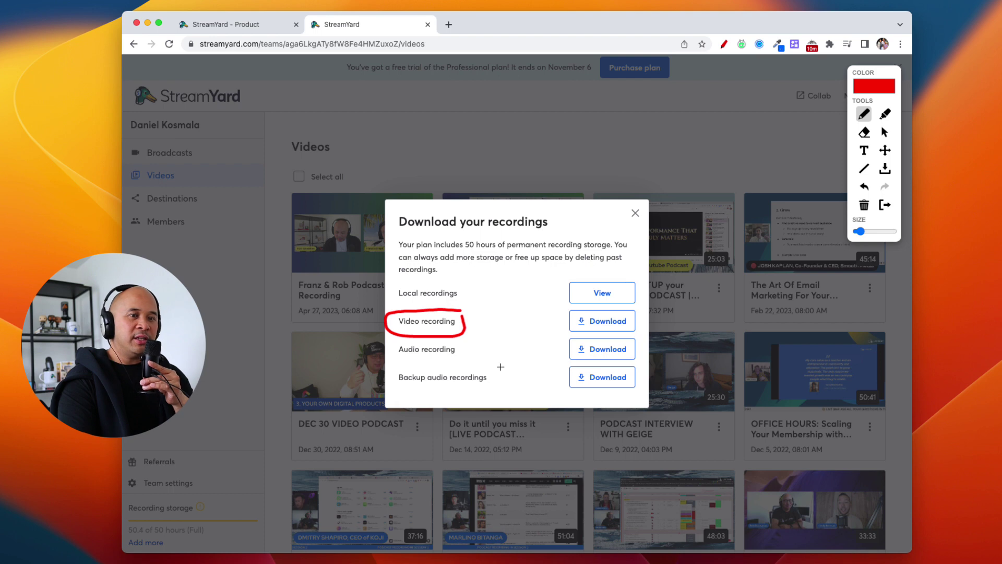
{"action": "key", "text": "Escape"}
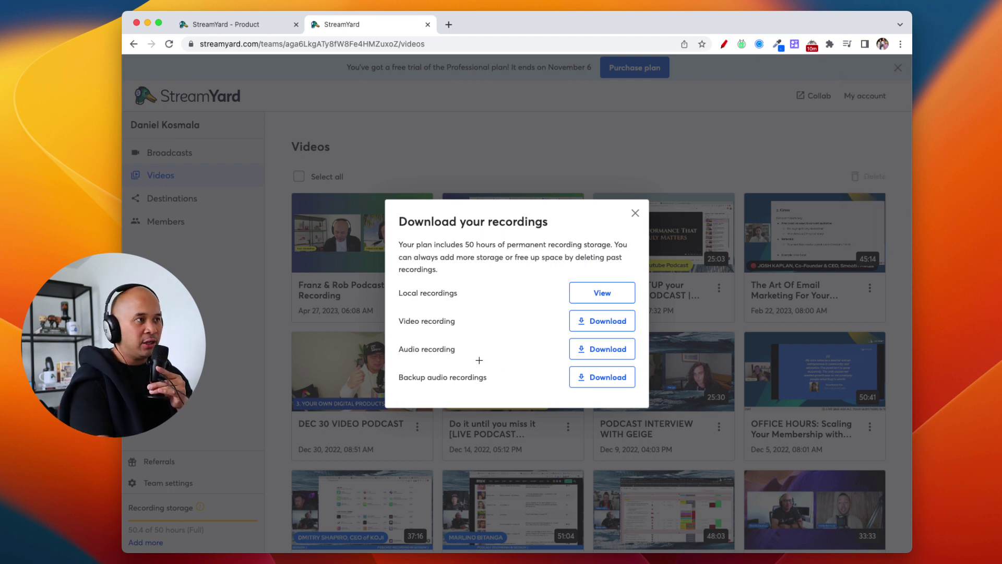
{"action": "left_click", "coordinate": [635, 214]}
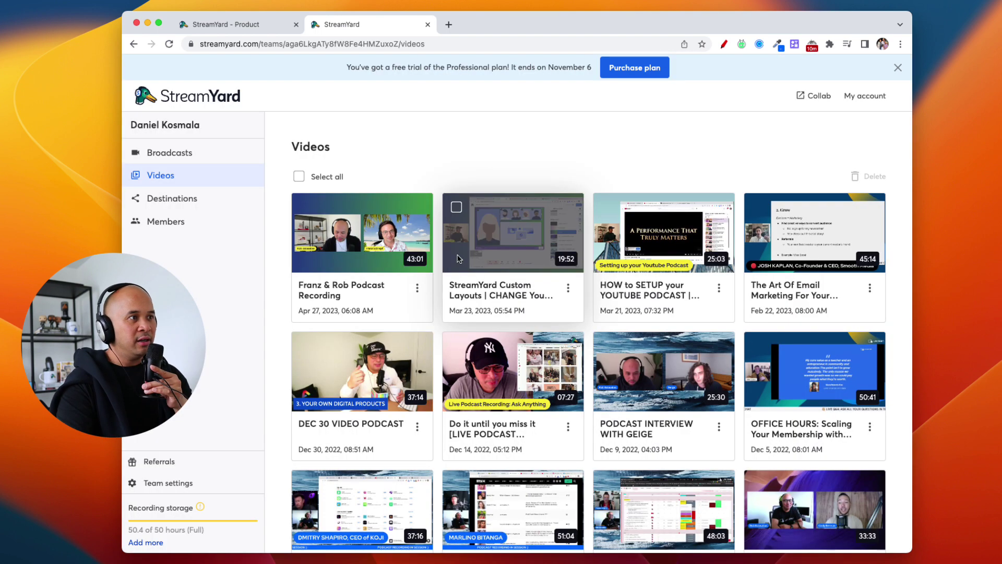
{"action": "left_click", "coordinate": [418, 288]}
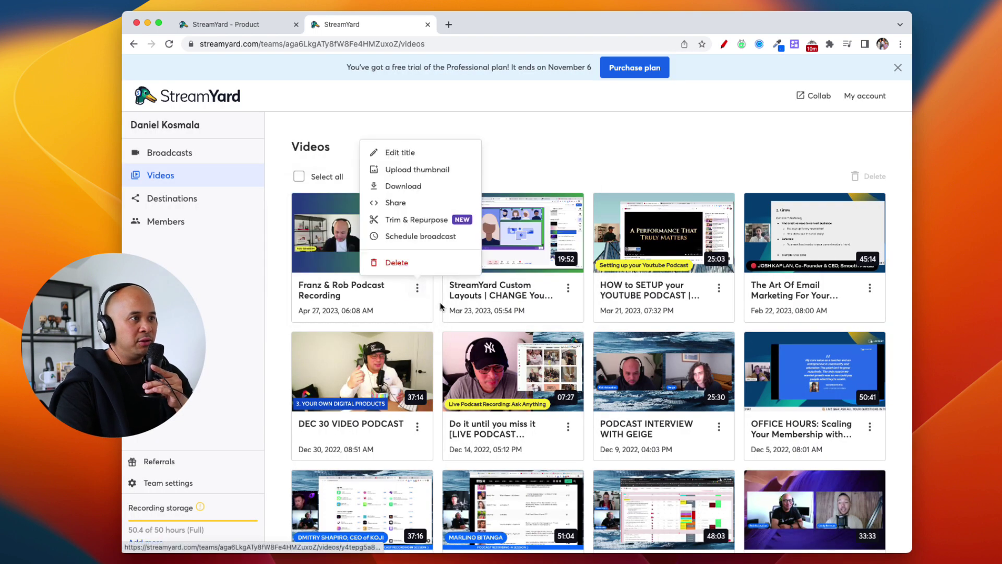
Open the podcast's local recordings page from Download, and outline the video player in red
{"action": "left_click", "coordinate": [423, 188]}
{"action": "left_click", "coordinate": [600, 293]}
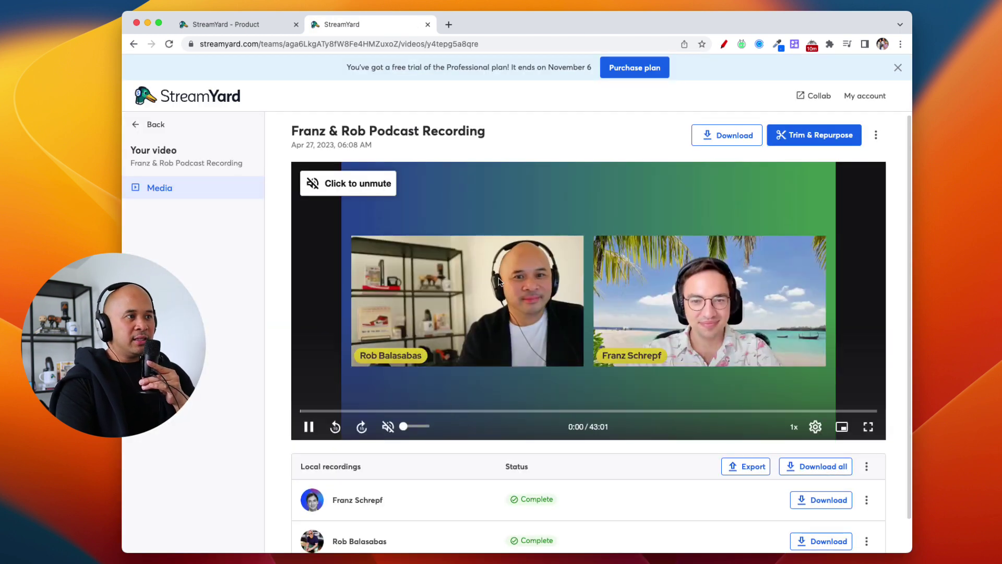
{"action": "left_click", "coordinate": [723, 44]}
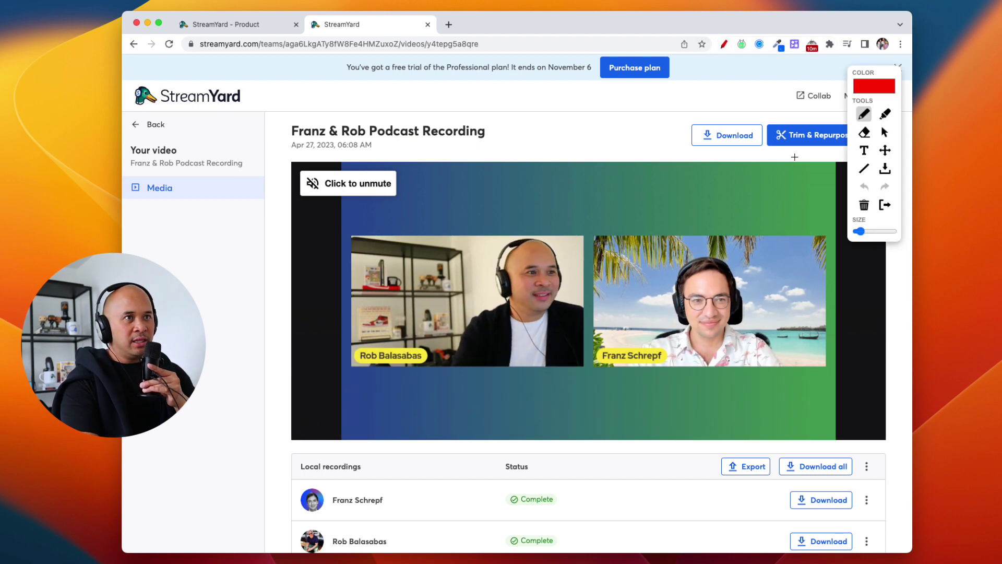
{"action": "mouse_move", "coordinate": [810, 155]}
{"action": "left_mouse_down"}
{"action": "mouse_move", "coordinate": [405, 151]}
{"action": "mouse_move", "coordinate": [323, 193]}
{"action": "mouse_move", "coordinate": [328, 378]}
{"action": "mouse_move", "coordinate": [364, 454]}
{"action": "mouse_move", "coordinate": [826, 454]}
{"action": "mouse_move", "coordinate": [850, 277]}
{"action": "mouse_move", "coordinate": [846, 157]}
{"action": "left_mouse_up"}
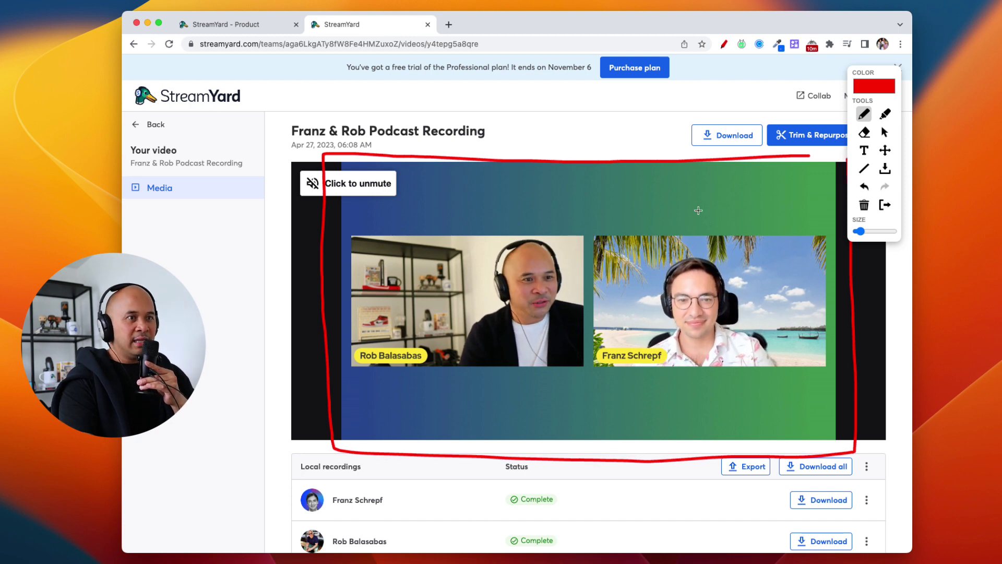
{"action": "key", "text": "Escape"}
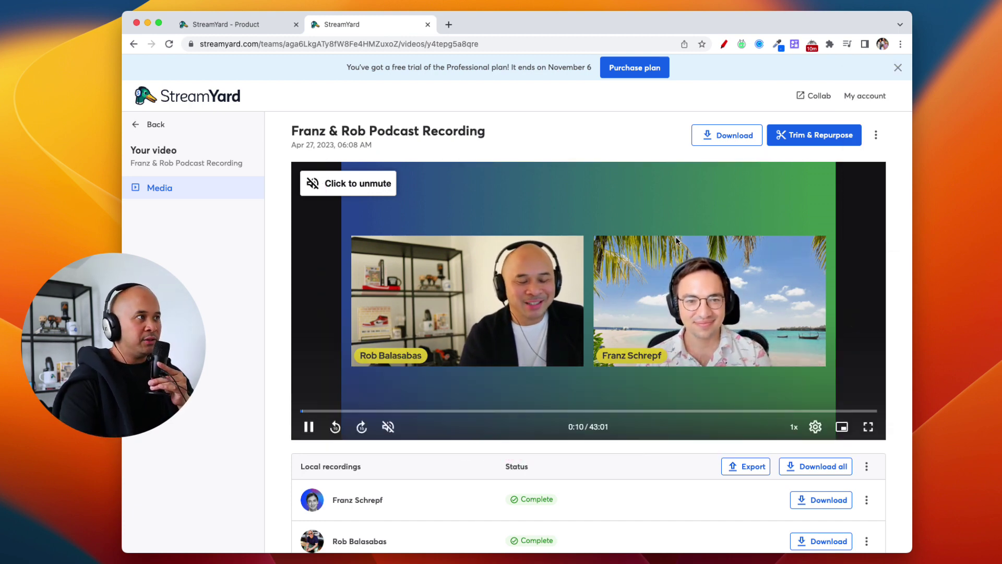
Go back to Videos and open Download for the podcast recording's video, audio and backup options
{"action": "left_click", "coordinate": [155, 126]}
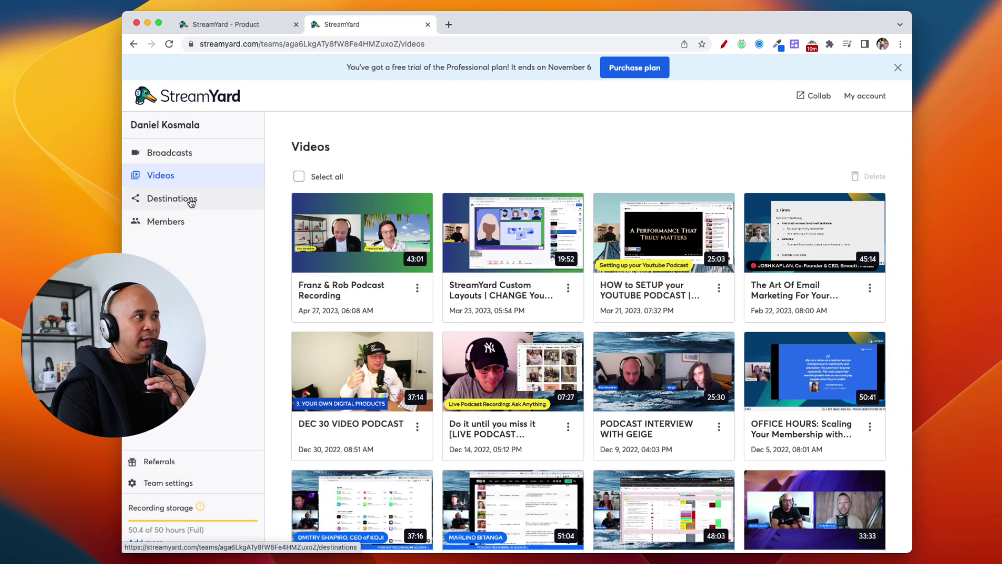
{"action": "left_click", "coordinate": [417, 288]}
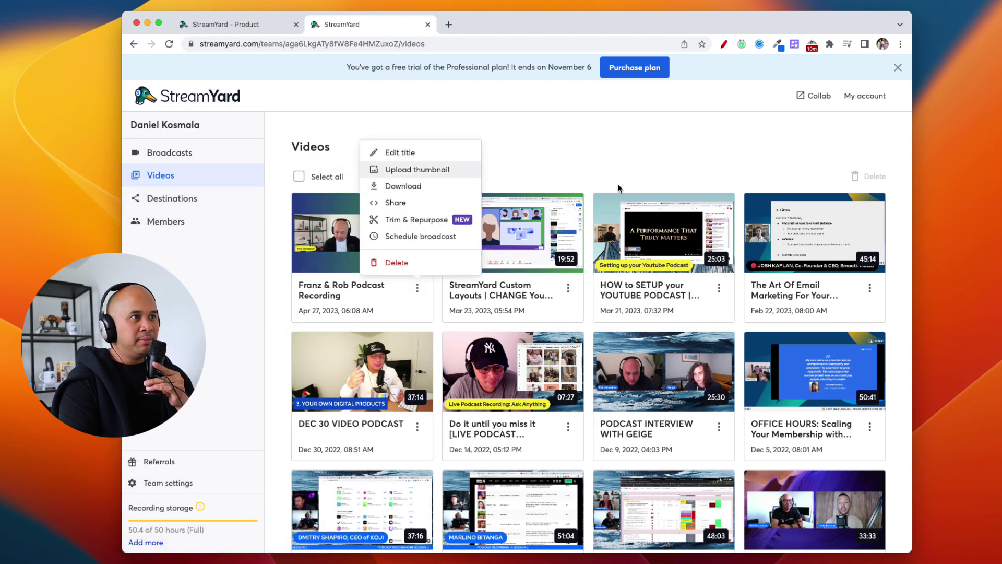
{"action": "left_click", "coordinate": [442, 188]}
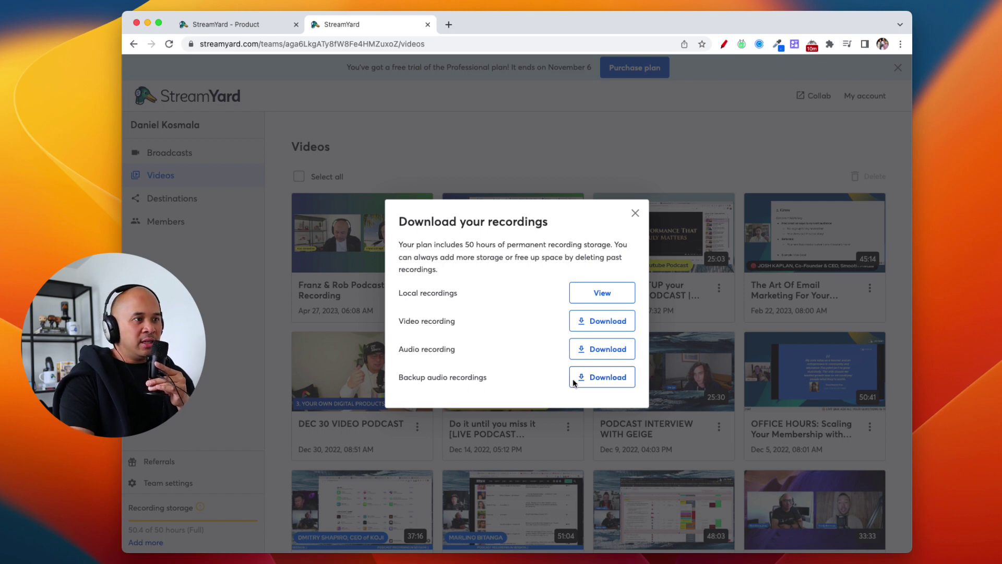
Download the backup audio recordings as an 869 MB zip, briefly marking it with a red arrow
{"action": "left_click", "coordinate": [592, 384]}
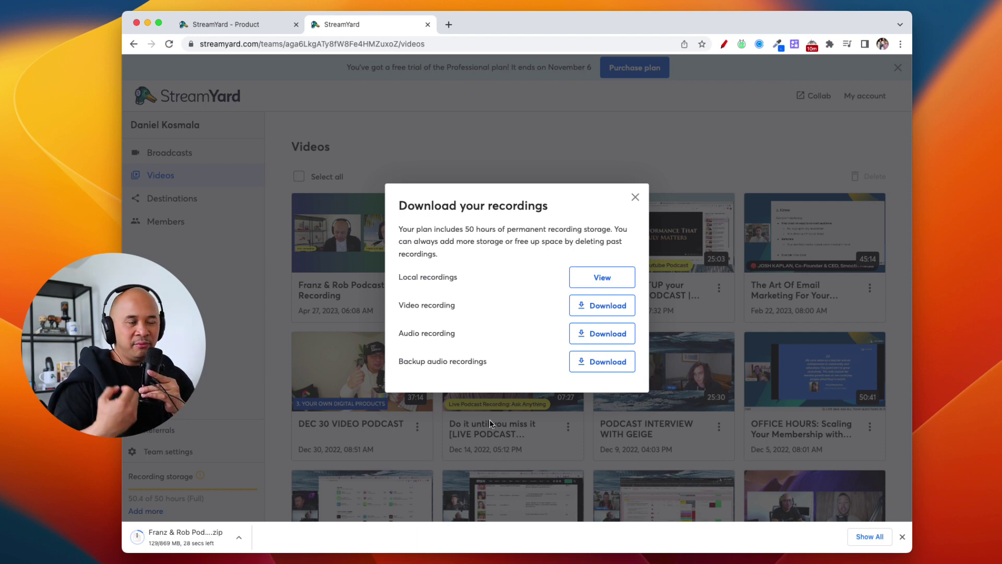
{"action": "left_click", "coordinate": [724, 44]}
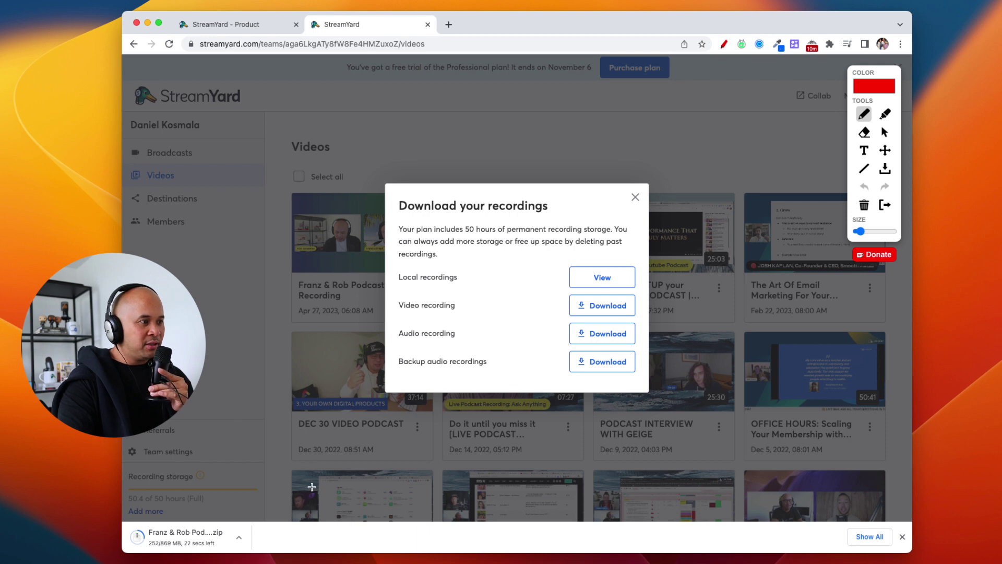
{"action": "mouse_move", "coordinate": [307, 460]}
{"action": "left_mouse_down"}
{"action": "mouse_move", "coordinate": [264, 513]}
{"action": "mouse_move", "coordinate": [280, 509]}
{"action": "left_mouse_up"}
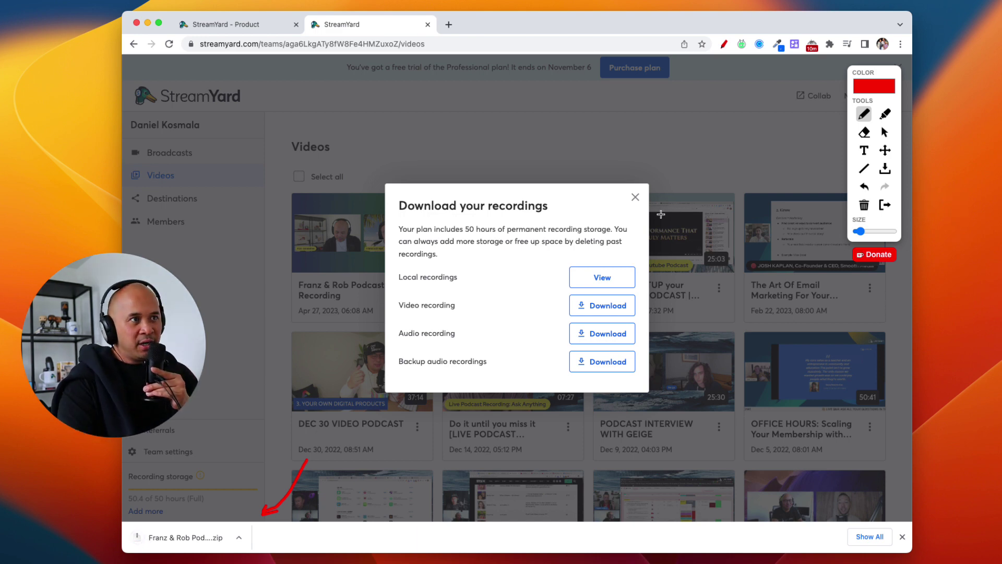
{"action": "key", "text": "Escape"}
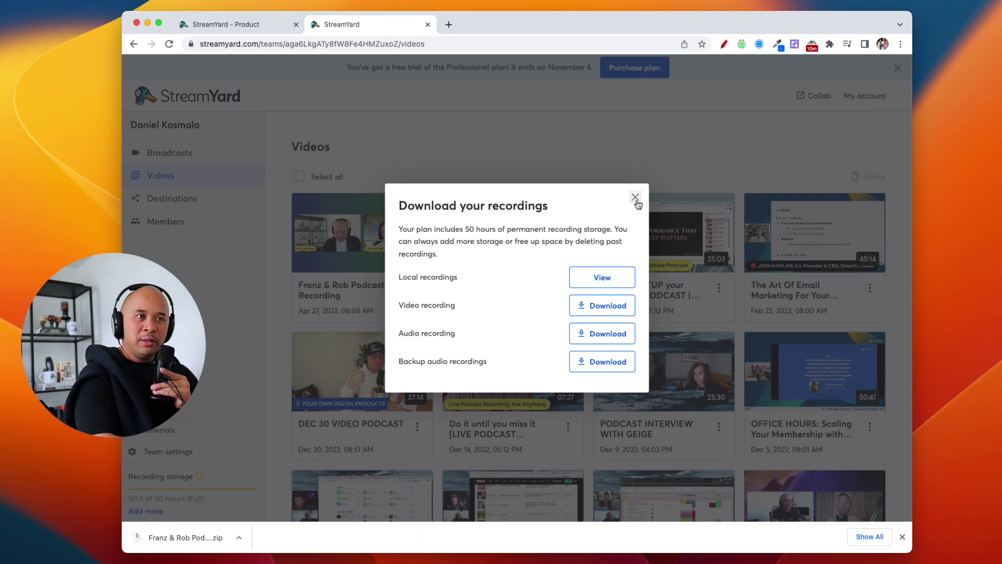